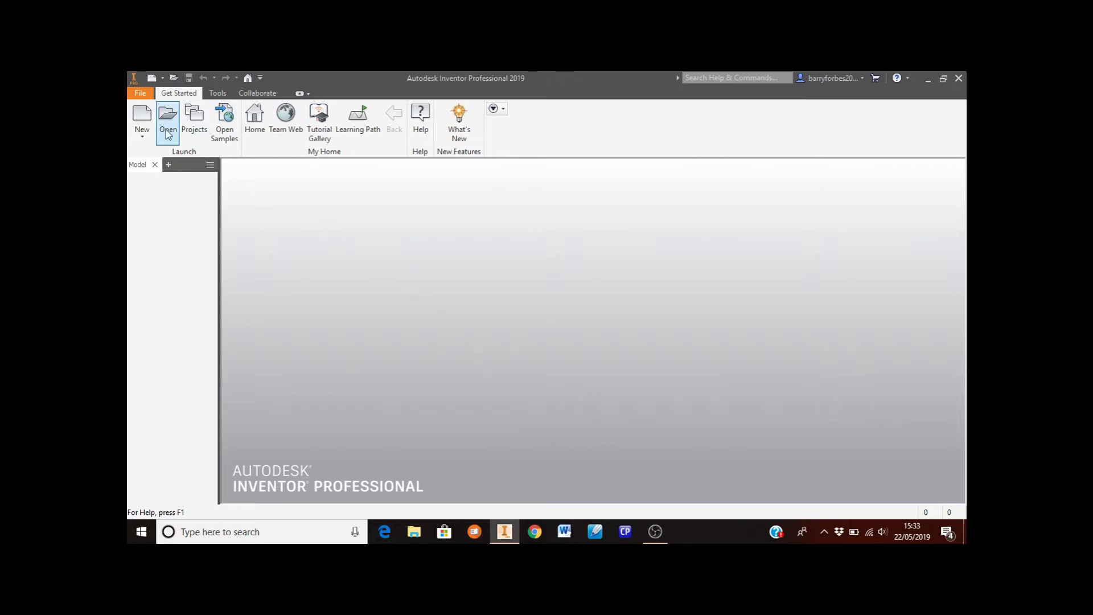
# Create a new part from the metric Standard (mm).ipt template and maximize its document window.
pyautogui.click(143, 117)
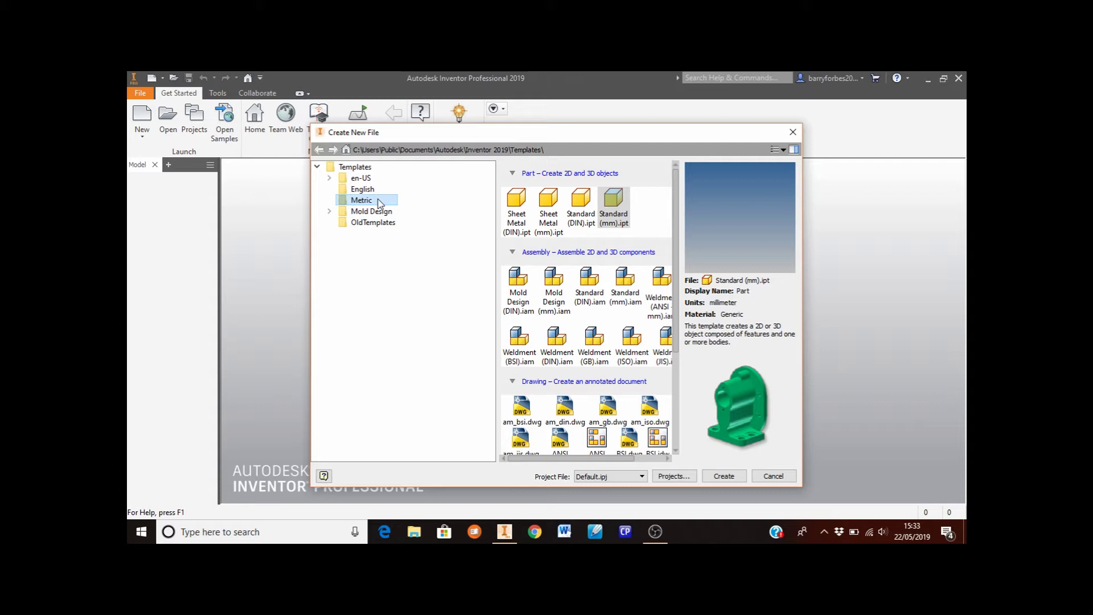
pyautogui.click(618, 209)
pyautogui.click(731, 478)
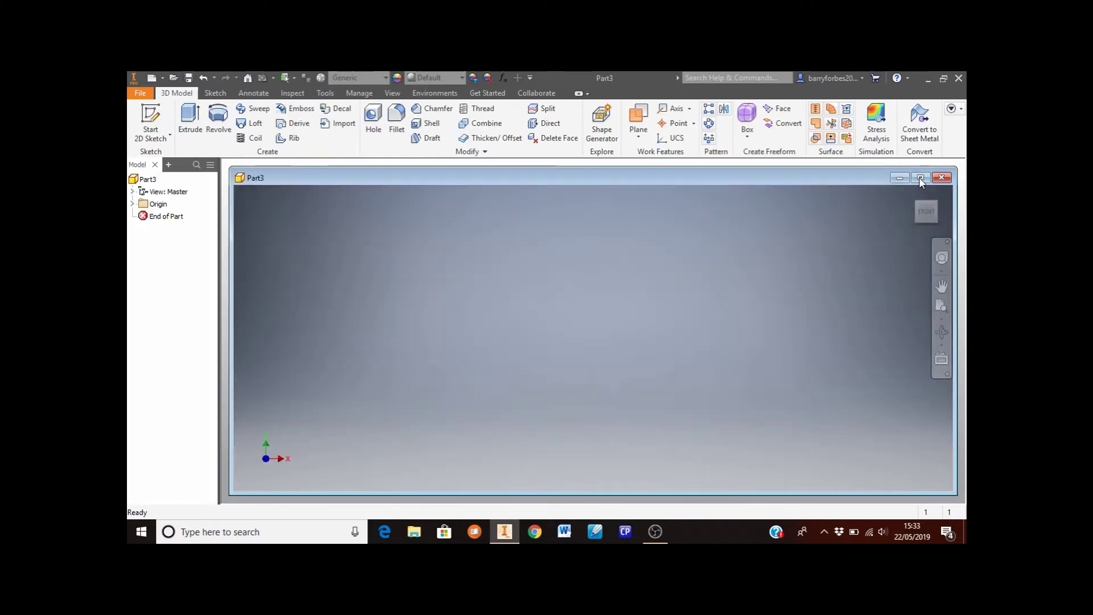
pyautogui.click(919, 178)
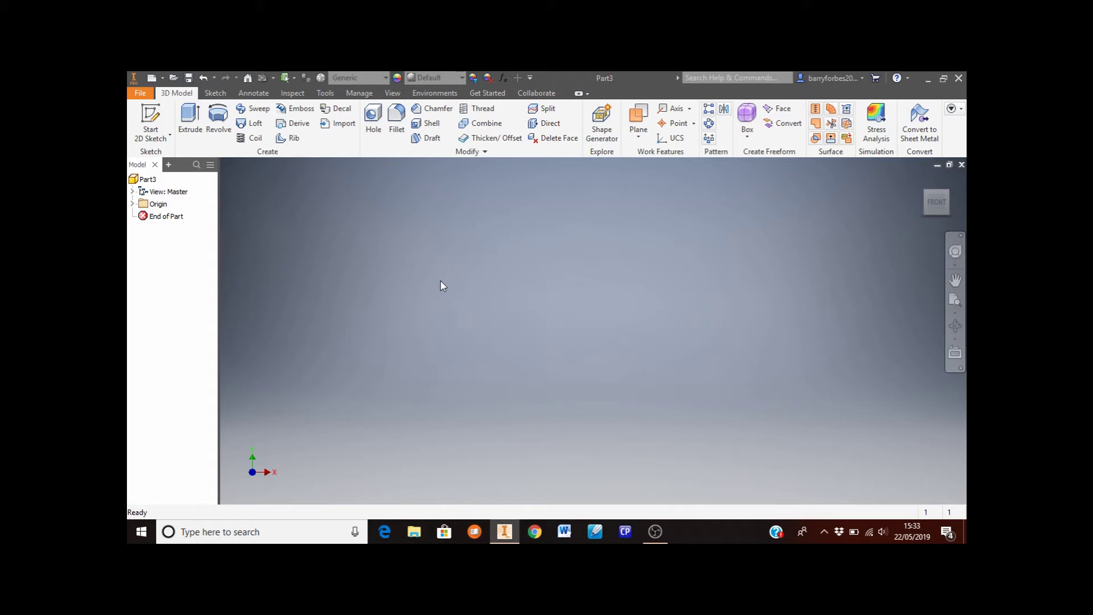
# Start a 2D sketch on the horizontal XZ origin plane.
pyautogui.click(151, 114)
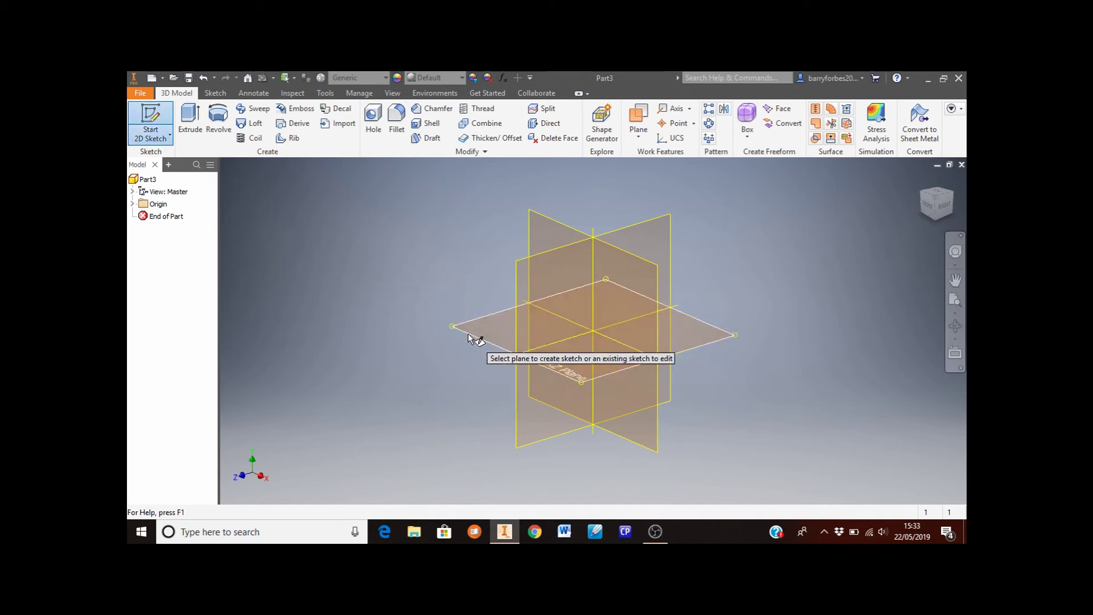
pyautogui.click(568, 373)
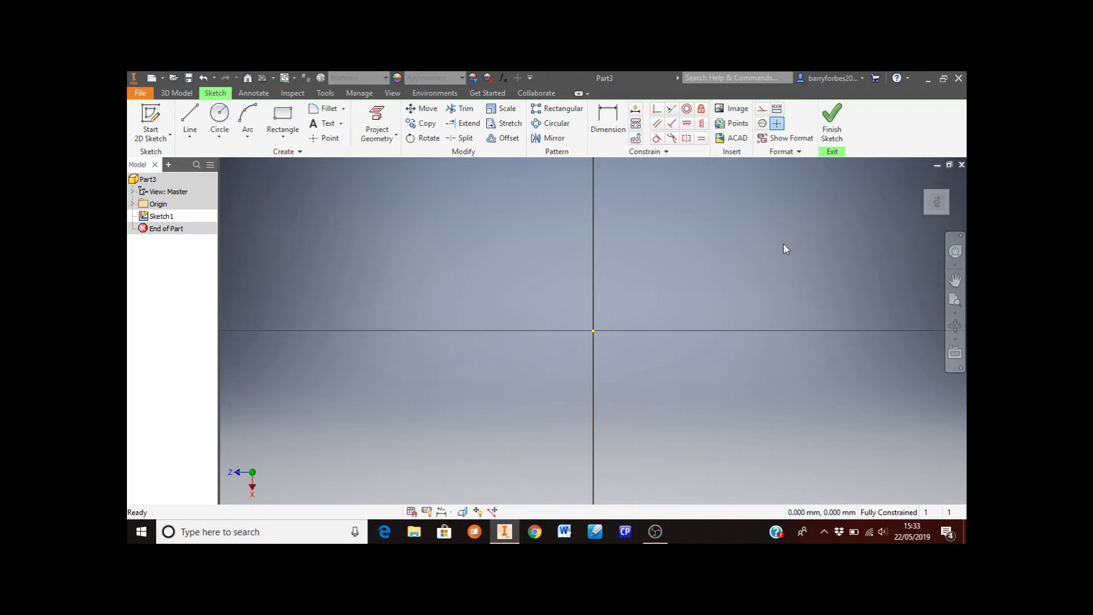
pyautogui.moveTo(923, 211)
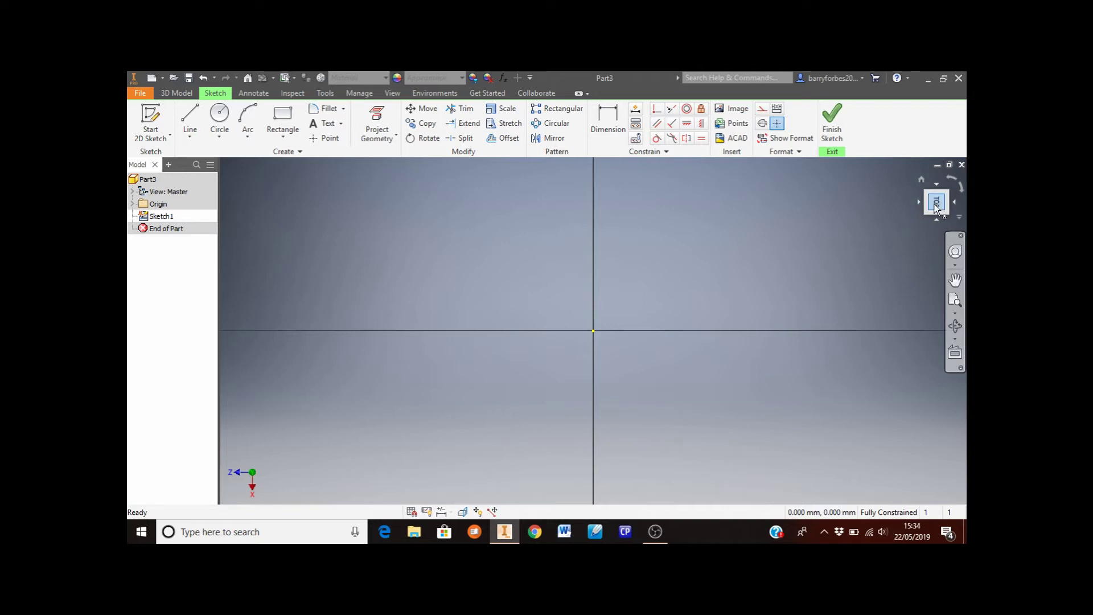
pyautogui.click(949, 178)
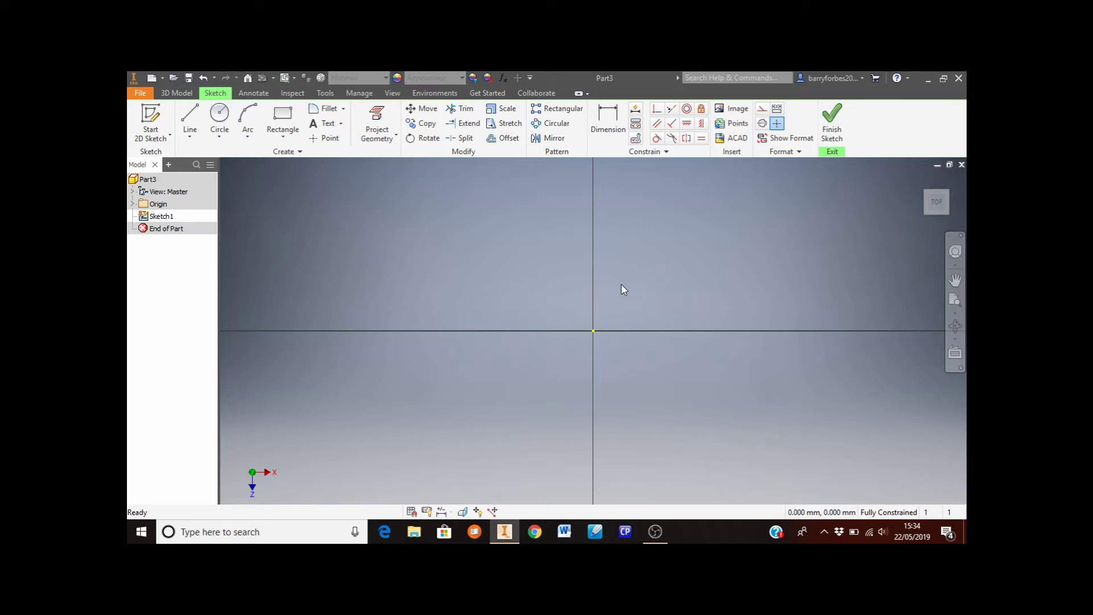
# Sketch a rectangle about 126 mm high with its lower-left corner at the origin.
pyautogui.click(283, 117)
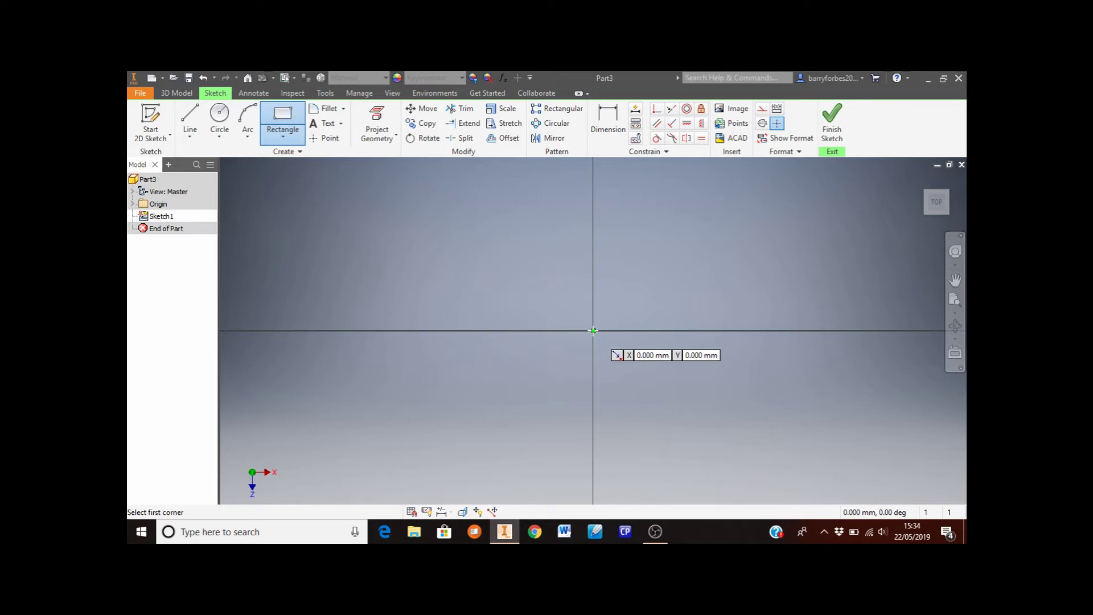
pyautogui.click(593, 330)
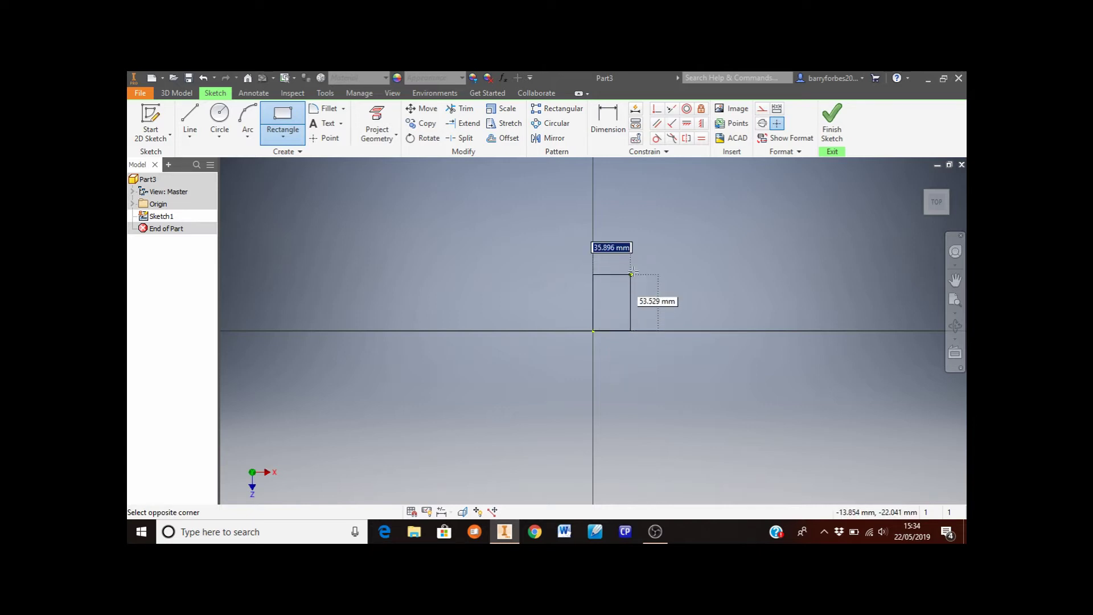
pyautogui.click(686, 207)
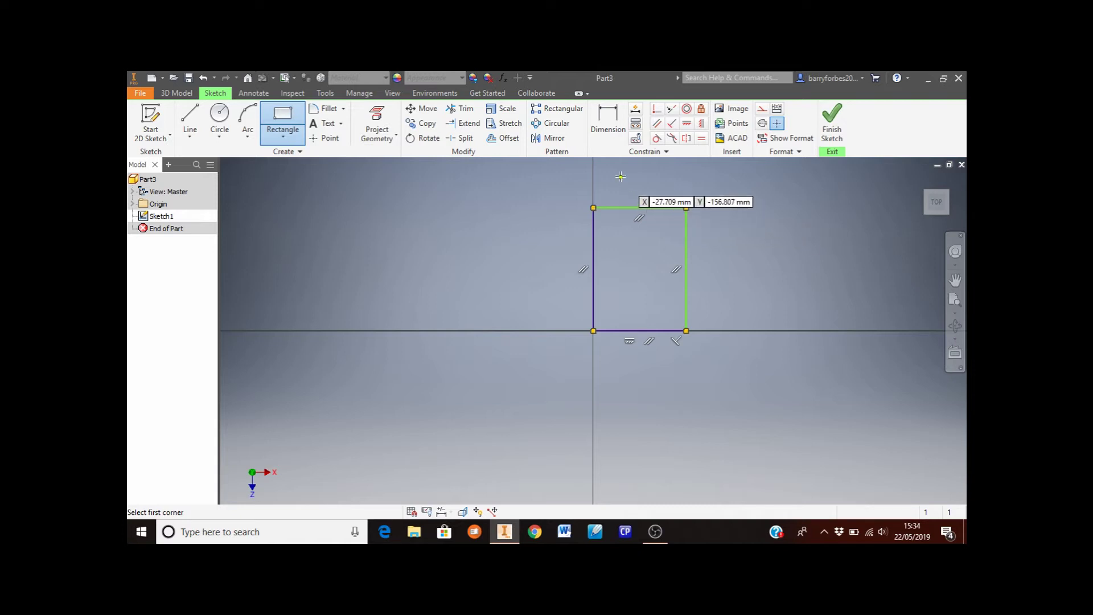
# Dimension the rectangle's right vertical edge to 145 mm.
pyautogui.click(611, 131)
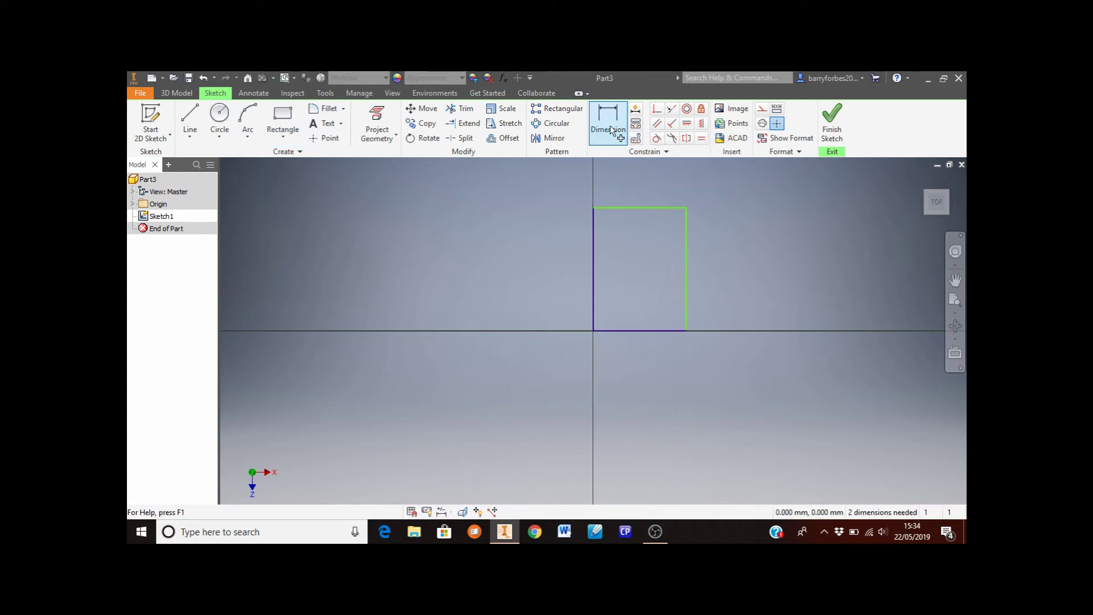
pyautogui.click(611, 131)
pyautogui.click(687, 239)
pyautogui.click(743, 253)
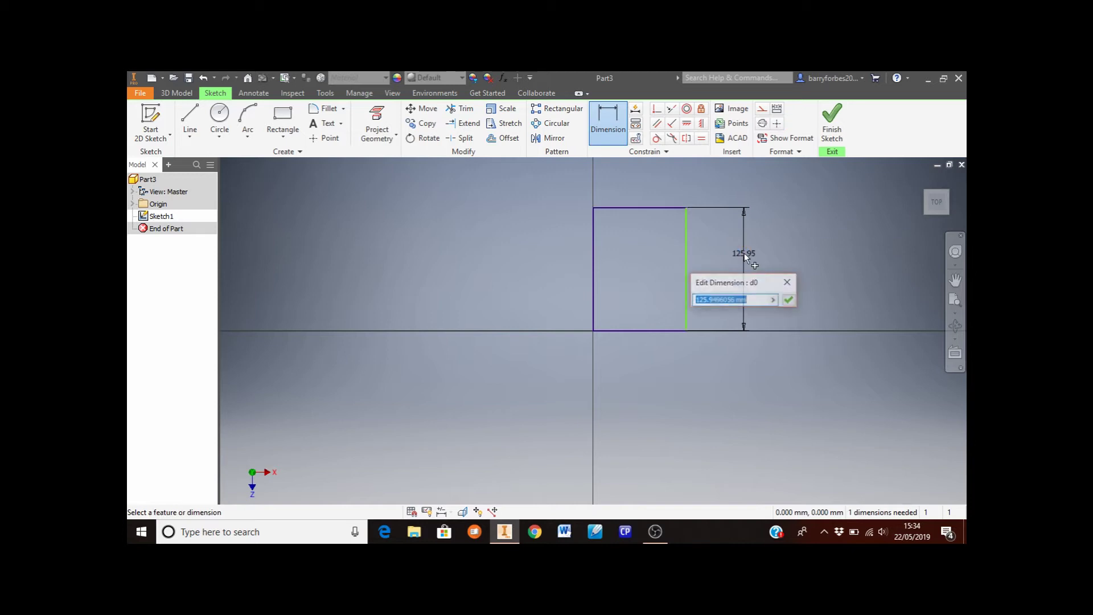
pyautogui.write('145')
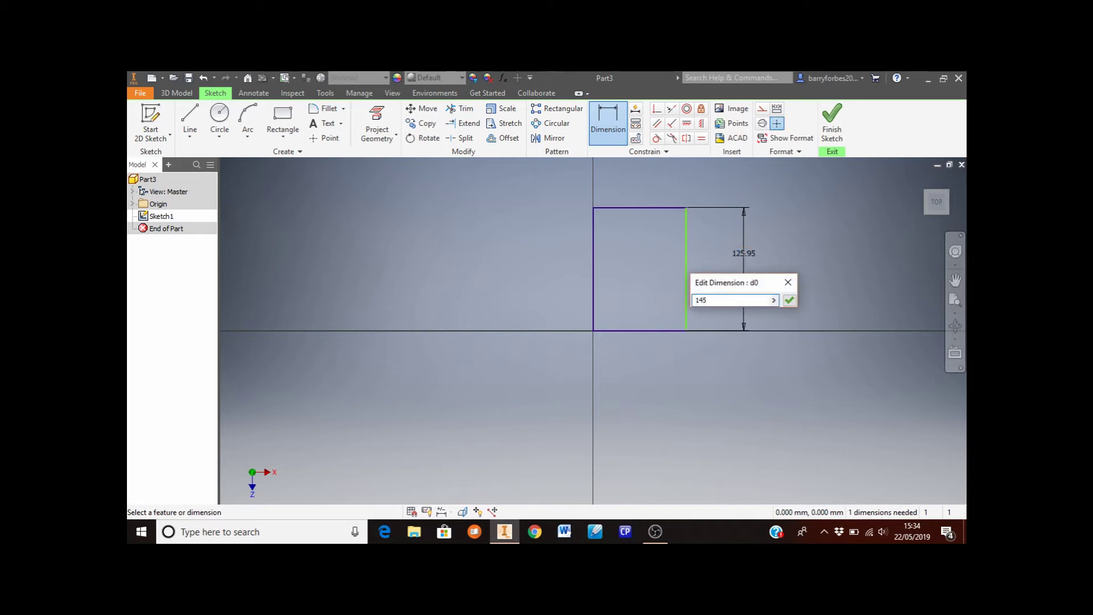
pyautogui.press('Return')
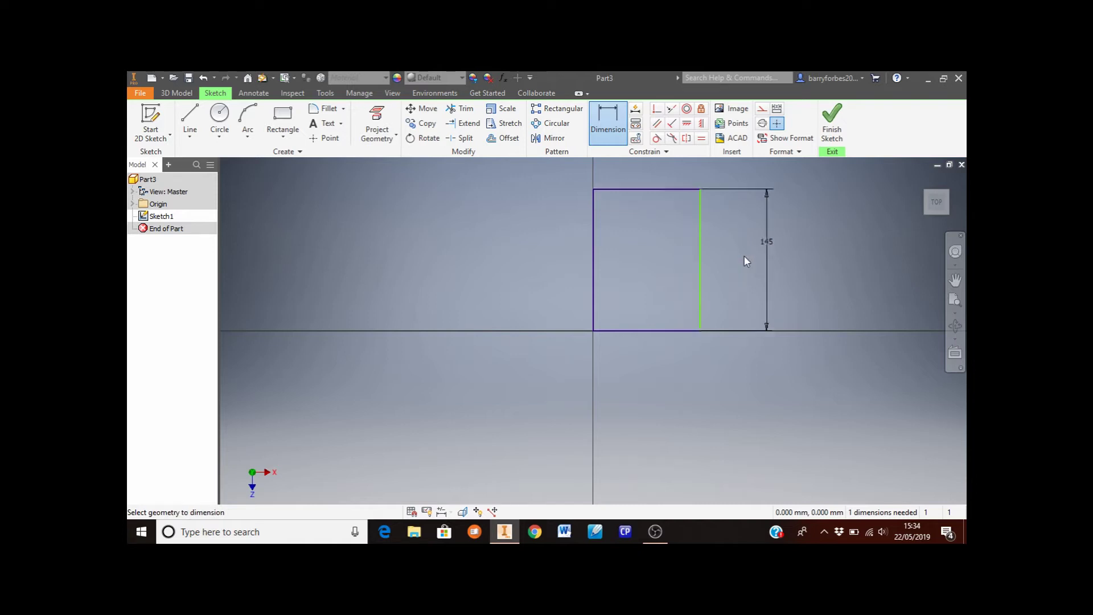
# Dimension the rectangle's lower edge to 71 mm and finish the sketch.
pyautogui.click(617, 333)
pyautogui.click(643, 371)
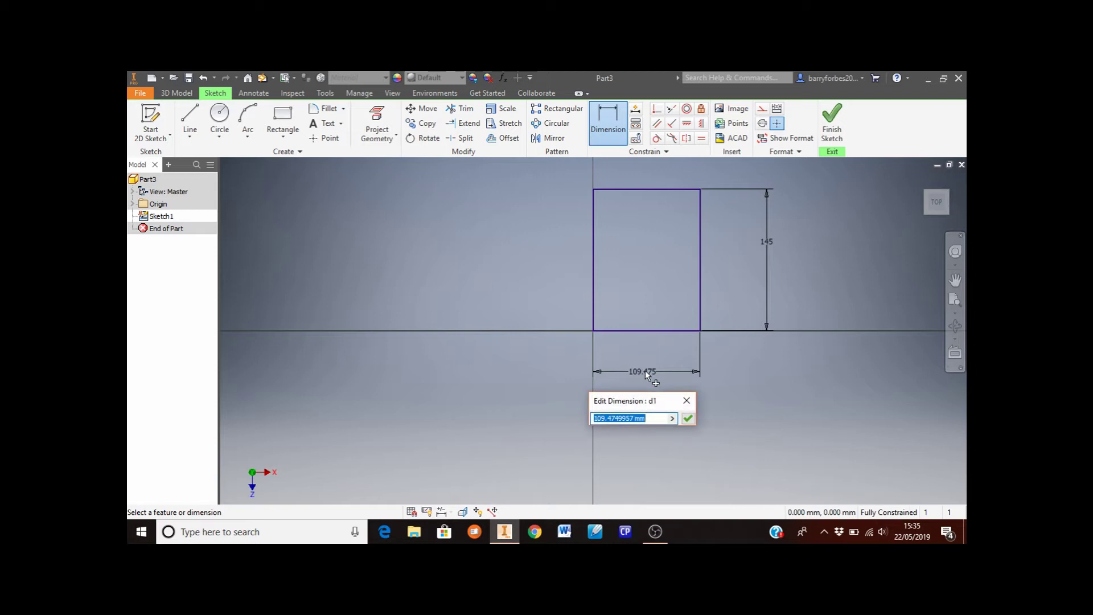
pyautogui.write('71')
pyautogui.press('Return')
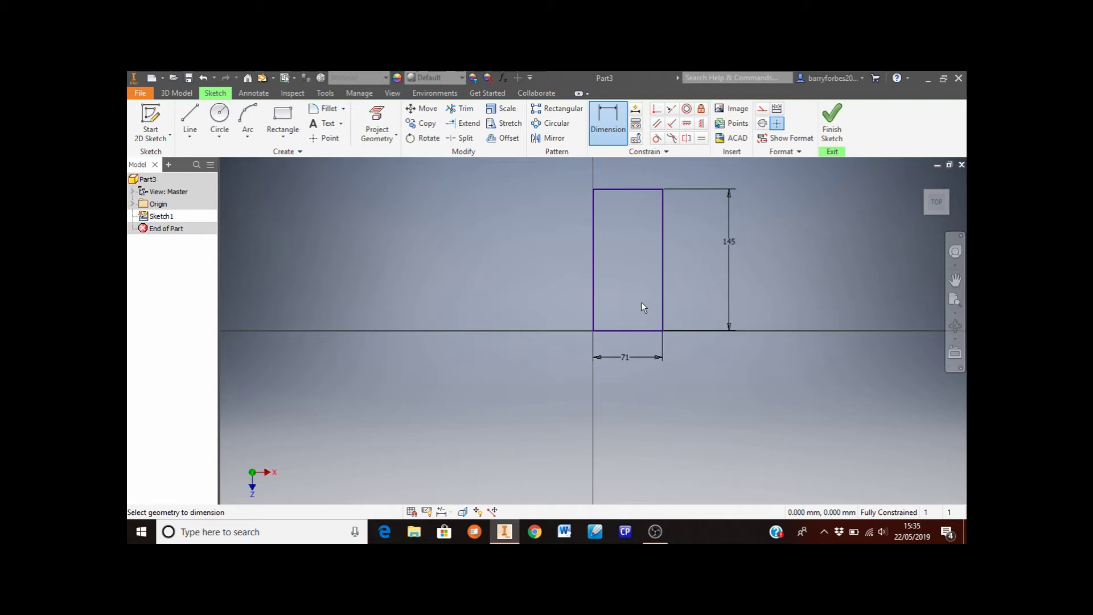
pyautogui.click(832, 135)
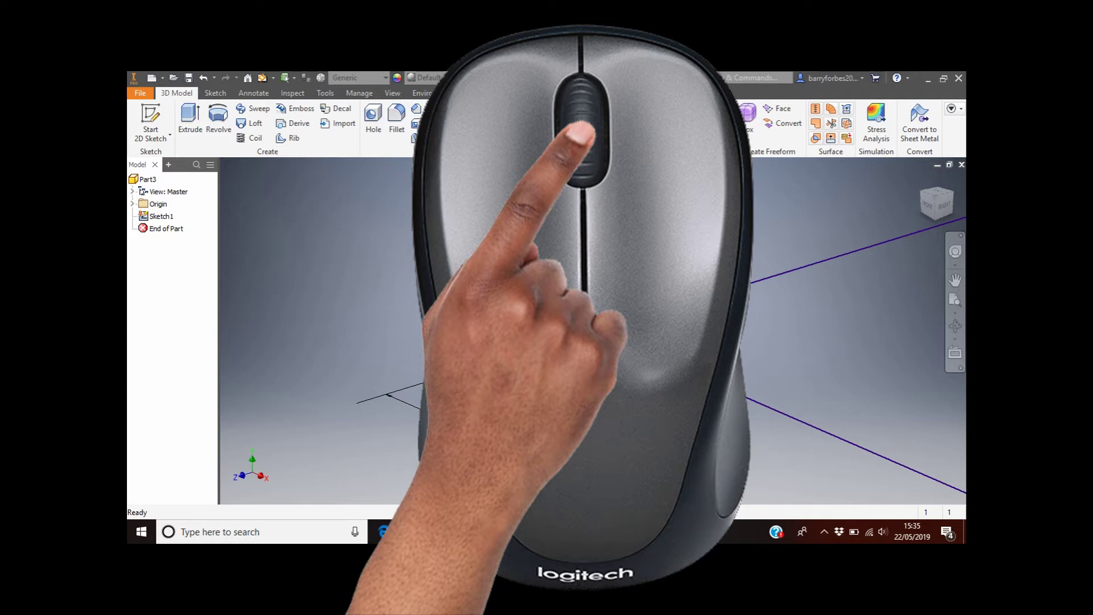
# Extrude the rectangle upward by 7 mm as a solid plate.
pyautogui.scroll(-3, 592, 330)
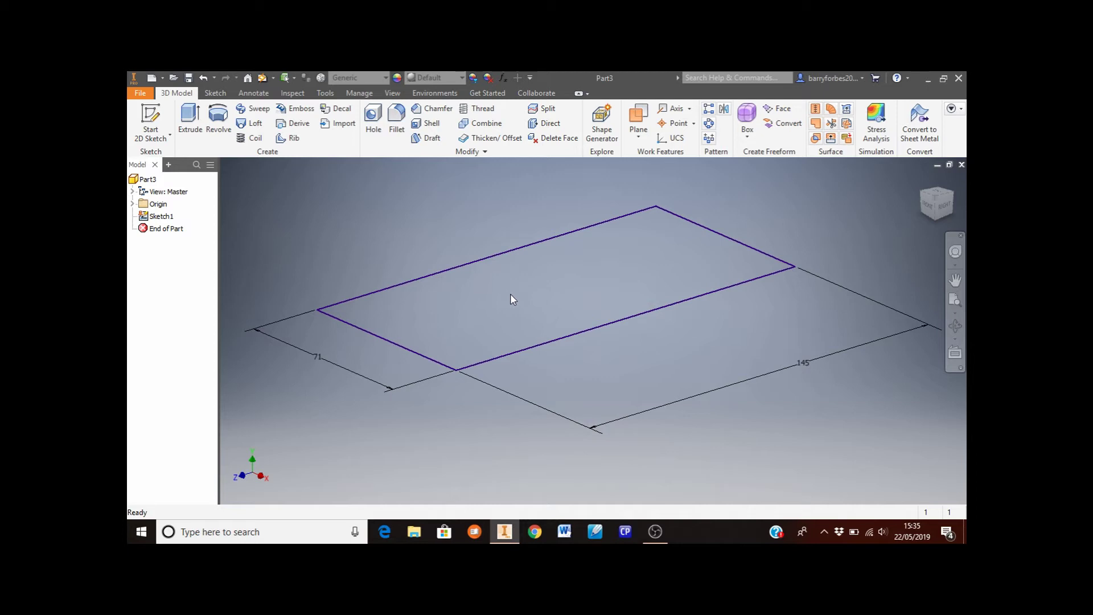
pyautogui.click(195, 121)
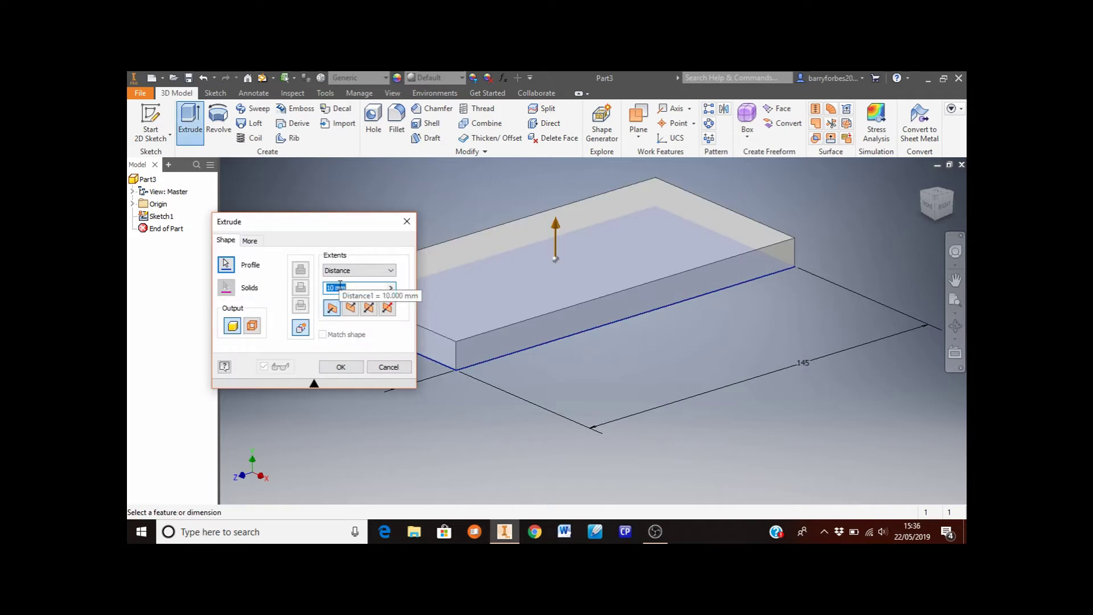
pyautogui.write('7')
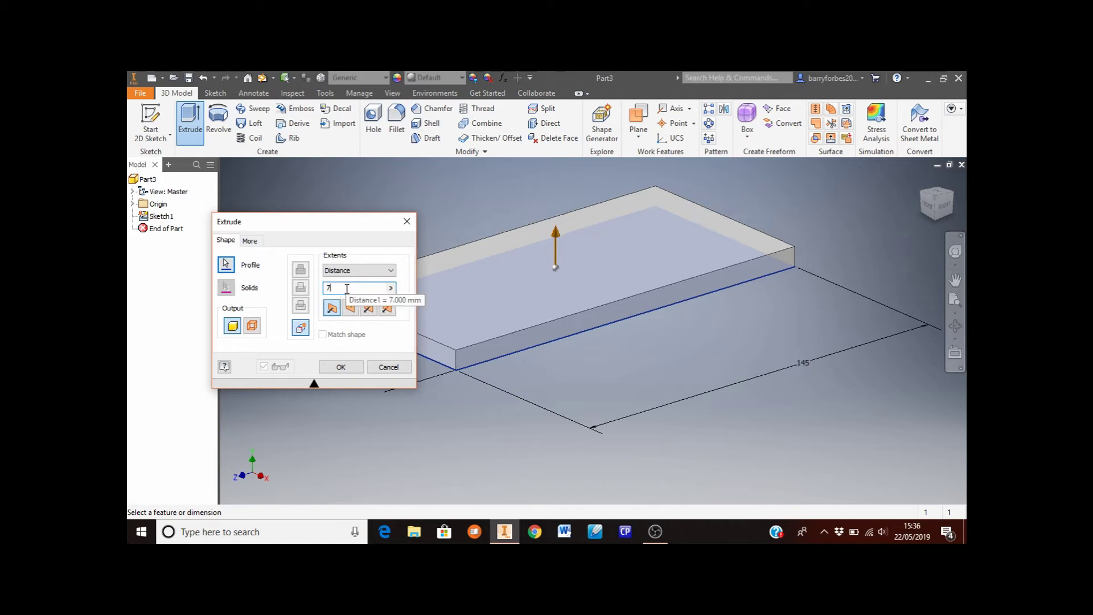
pyautogui.click(342, 368)
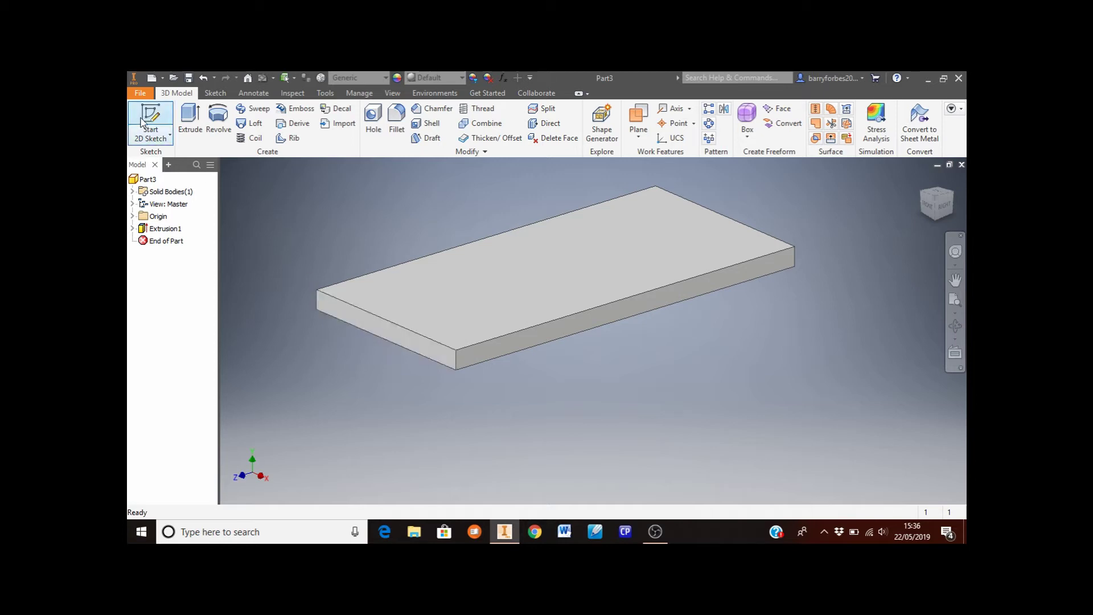
# Start a sketch on the plate's narrow front end face and draw a rectangle about 14 by 2.6 mm near its middle.
pyautogui.click(159, 116)
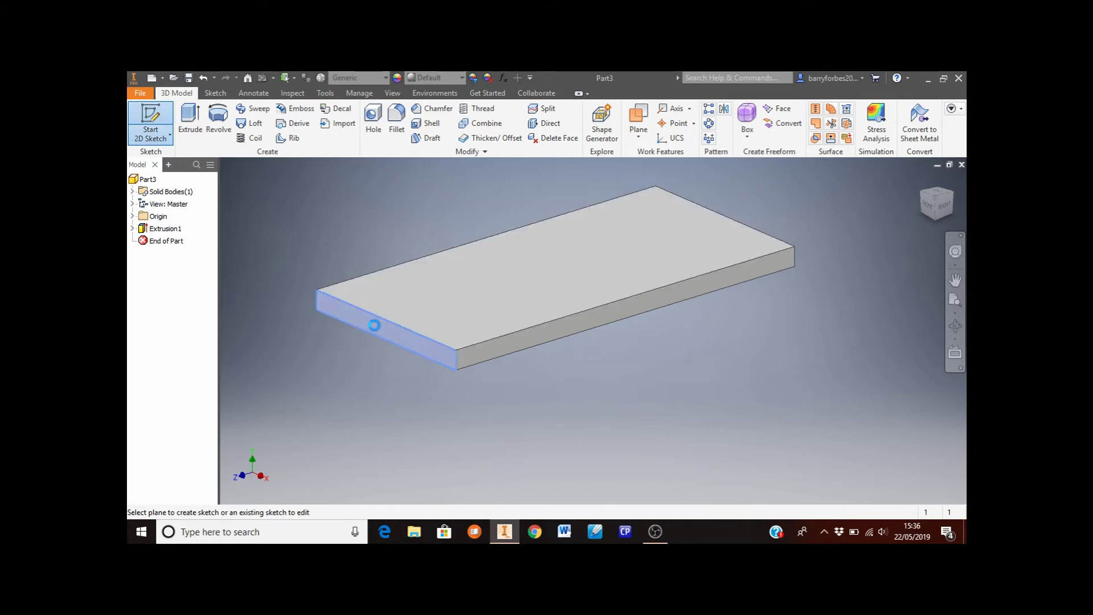
pyautogui.click(376, 331)
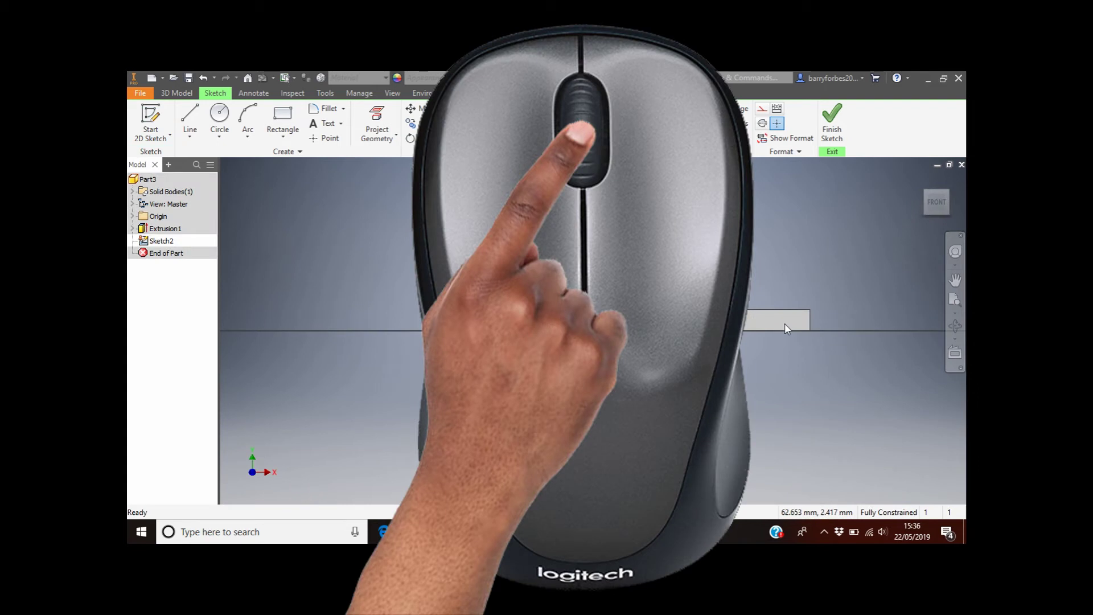
pyautogui.scroll(2, 786, 329)
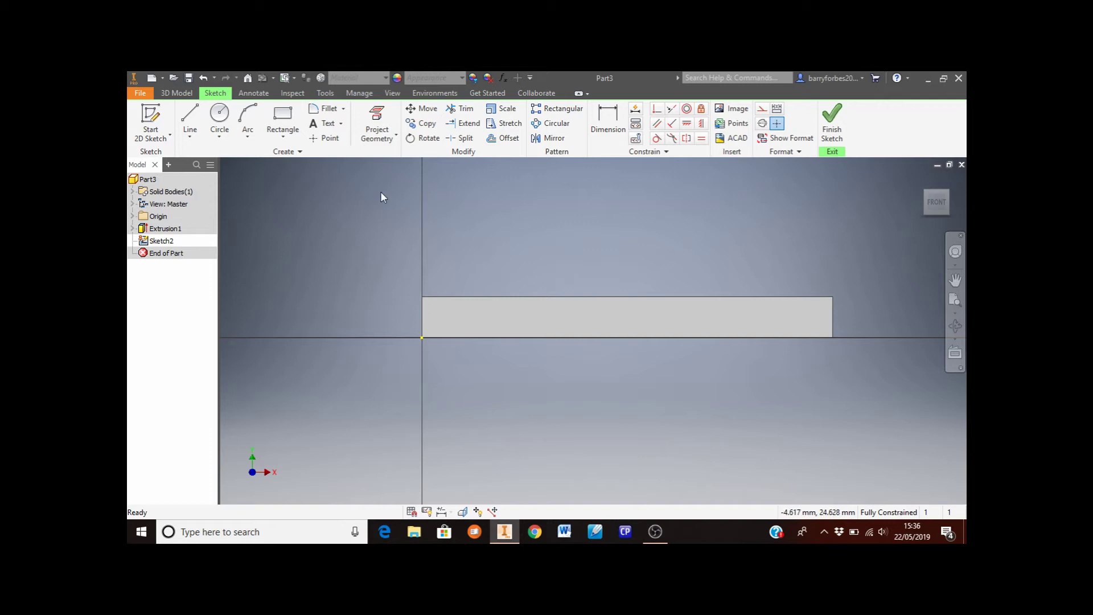
pyautogui.click(285, 117)
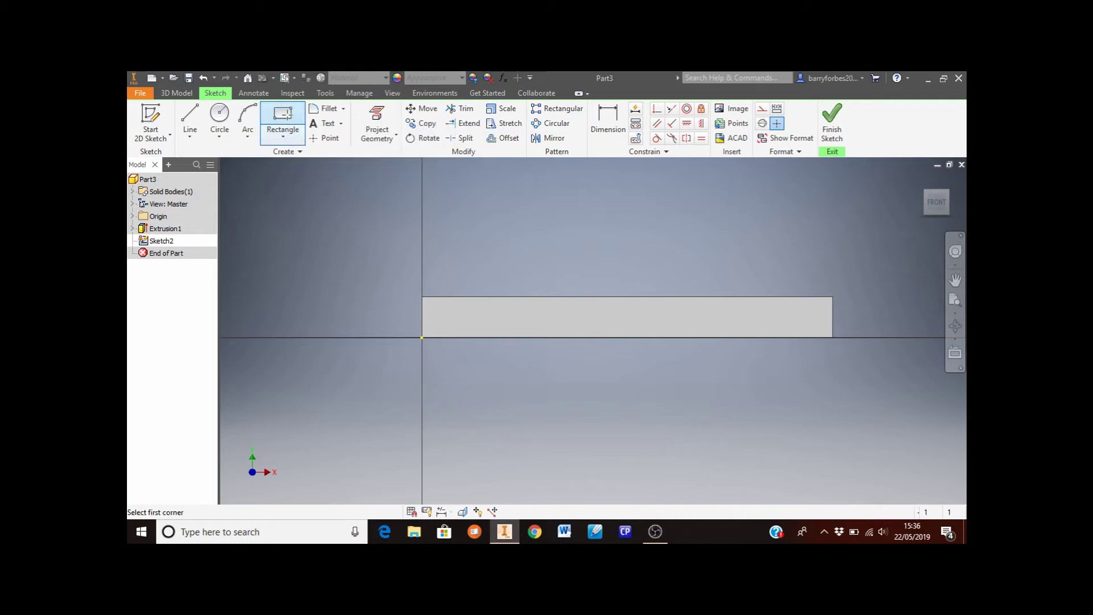
pyautogui.click(588, 310)
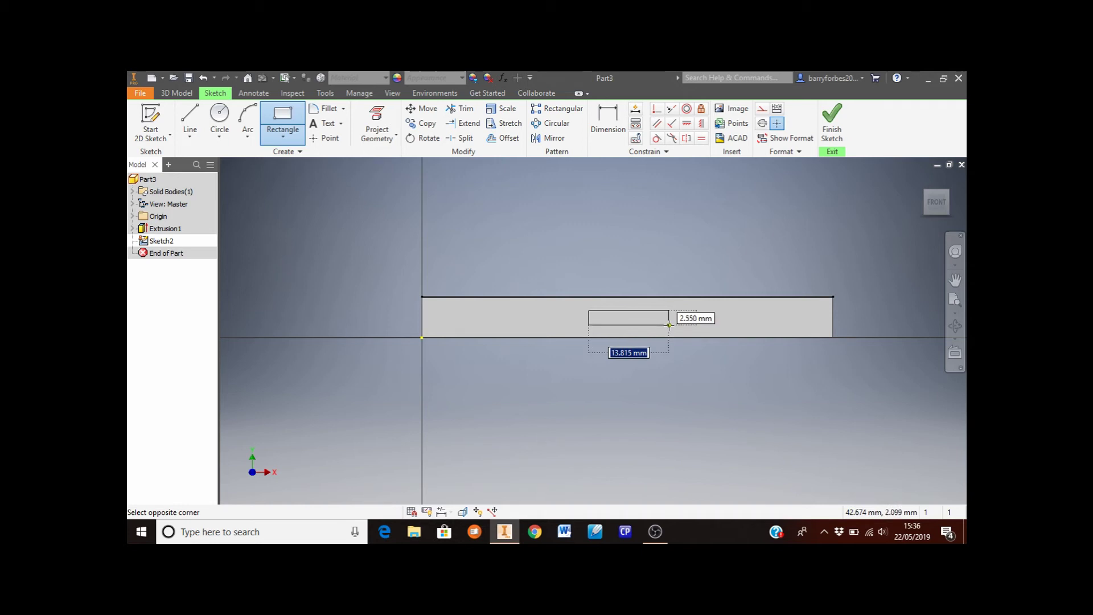
pyautogui.click(669, 325)
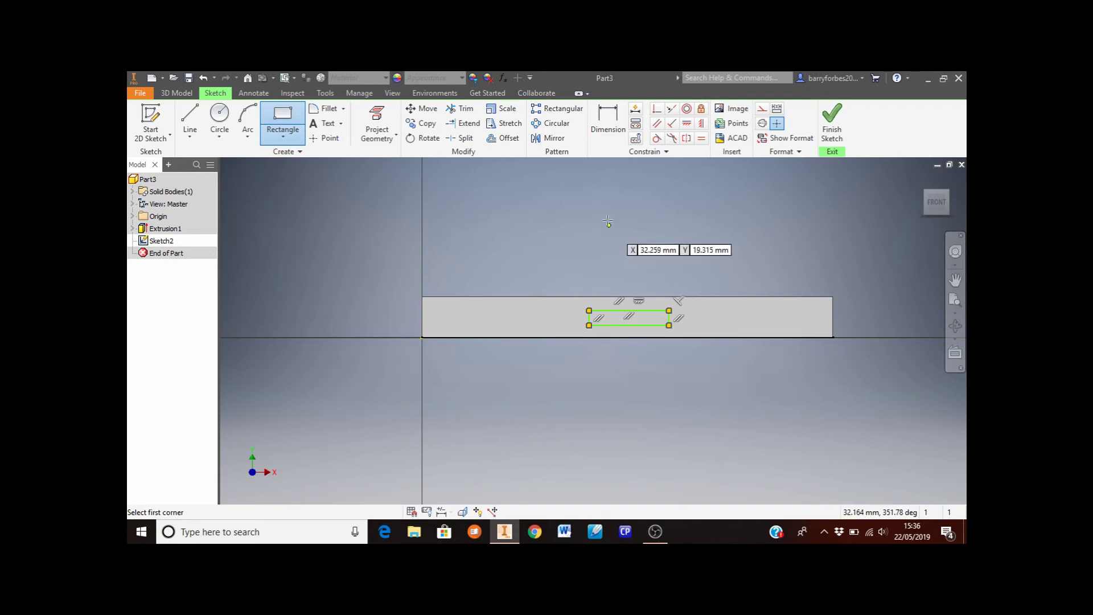
# Dimension the small rectangle's left edge 32 mm from the left edge of the plate's end face.
pyautogui.click(610, 132)
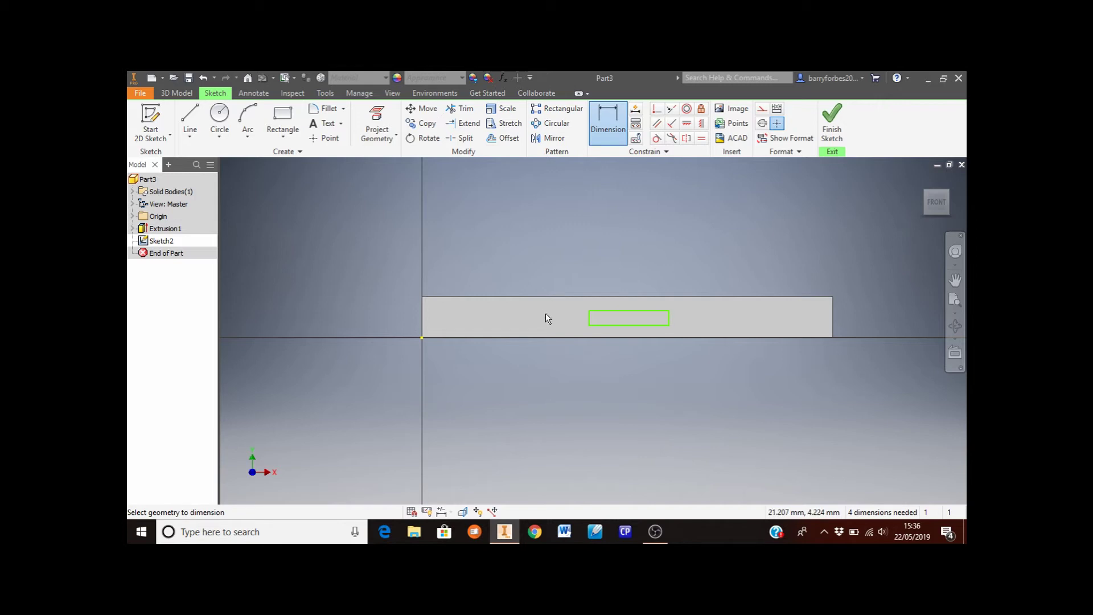
pyautogui.click(589, 317)
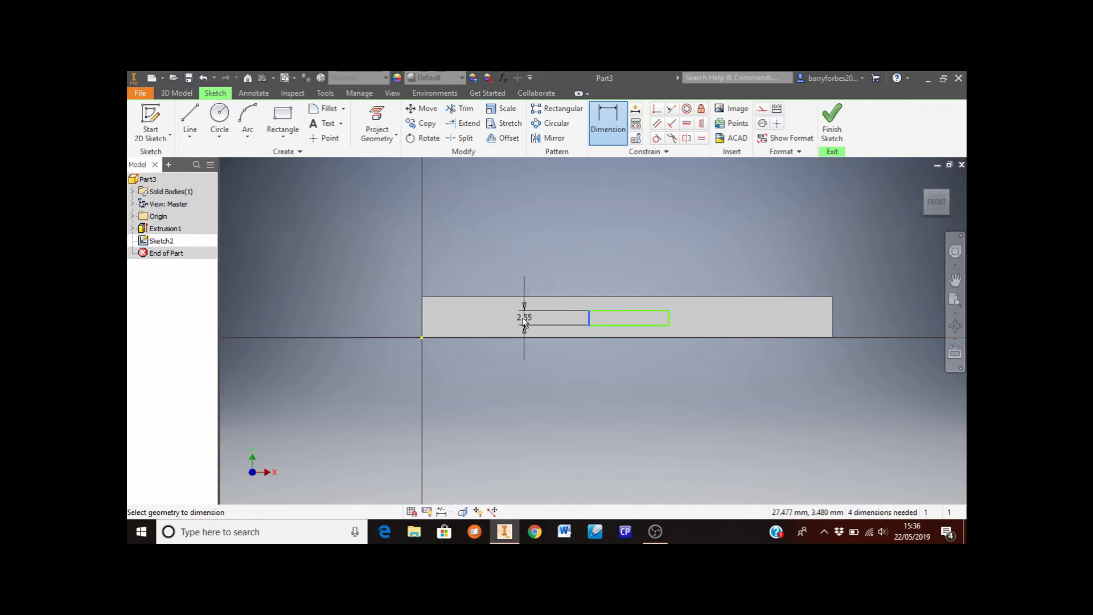
pyautogui.click(422, 314)
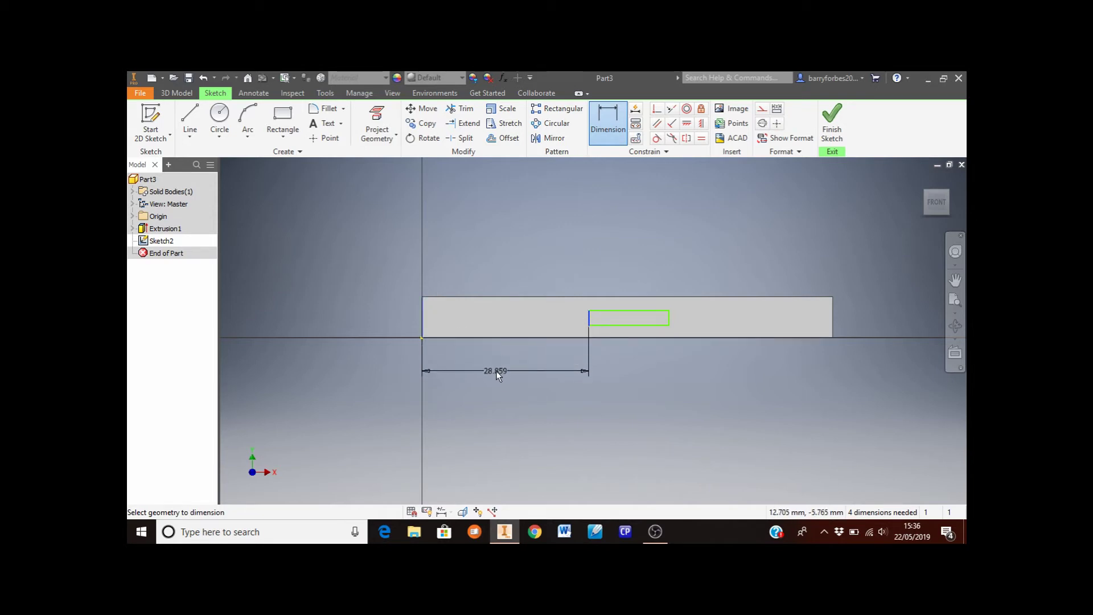
pyautogui.click(497, 373)
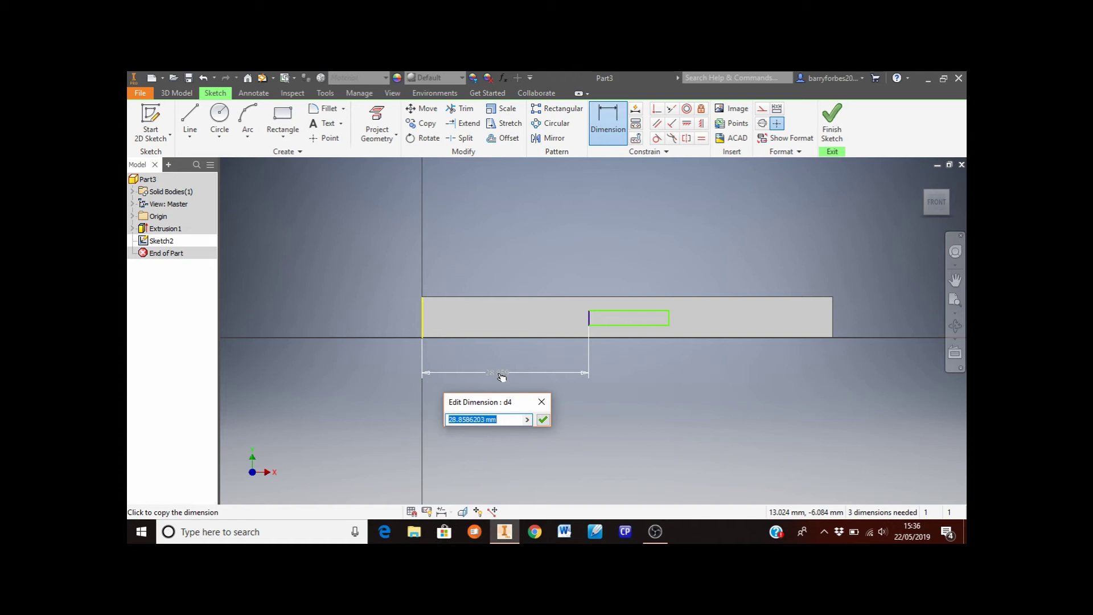
pyautogui.write('32')
pyautogui.press('Return')
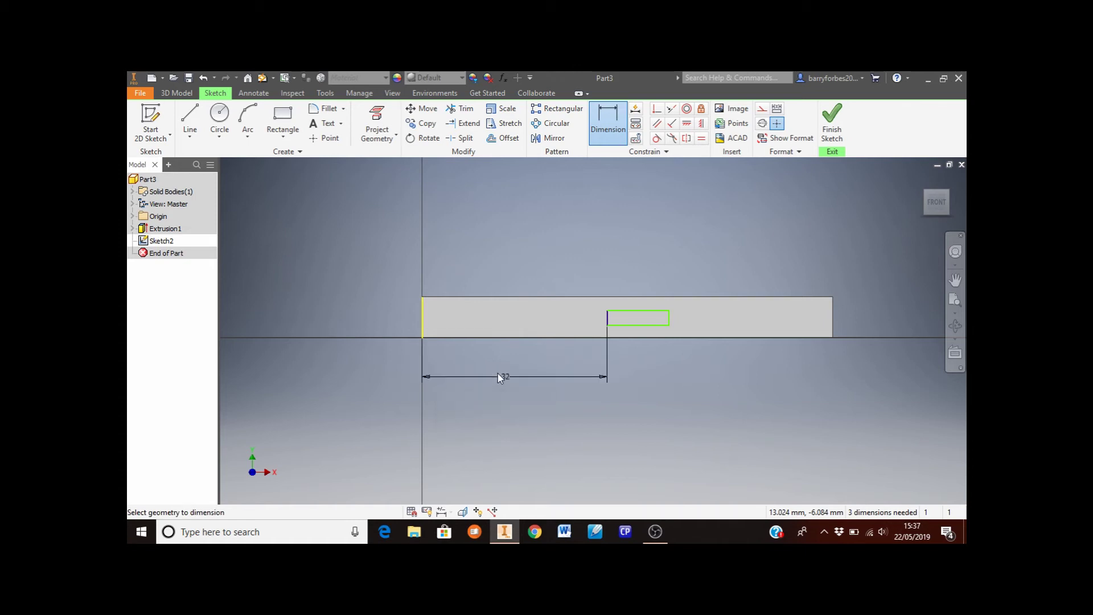
# Dimension the small rectangle's width to 7 mm.
pyautogui.click(623, 324)
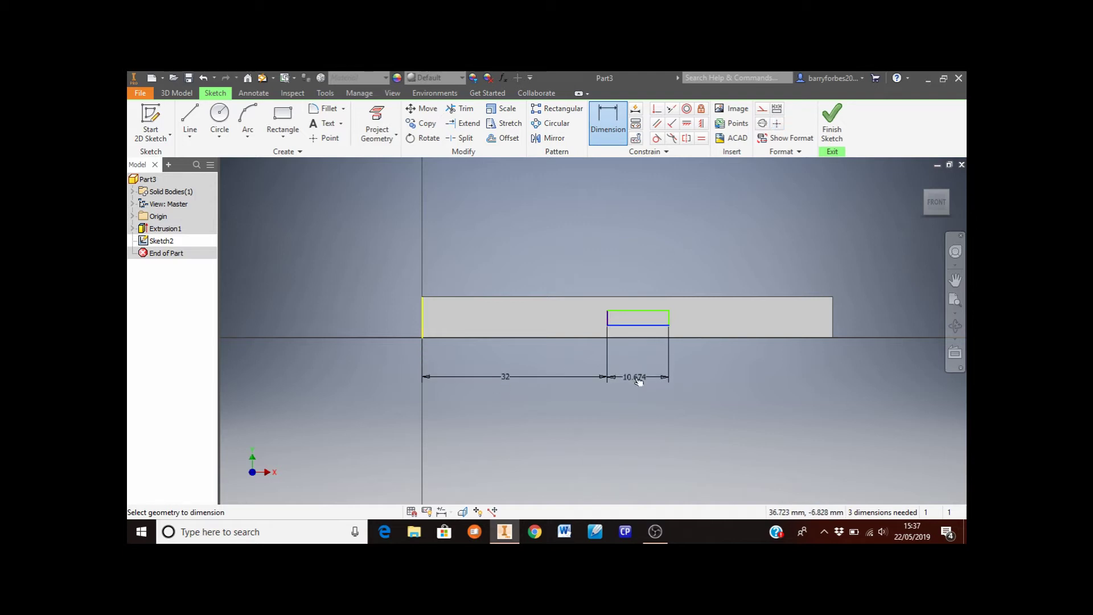
pyautogui.click(637, 380)
pyautogui.write('7')
pyautogui.press('Return')
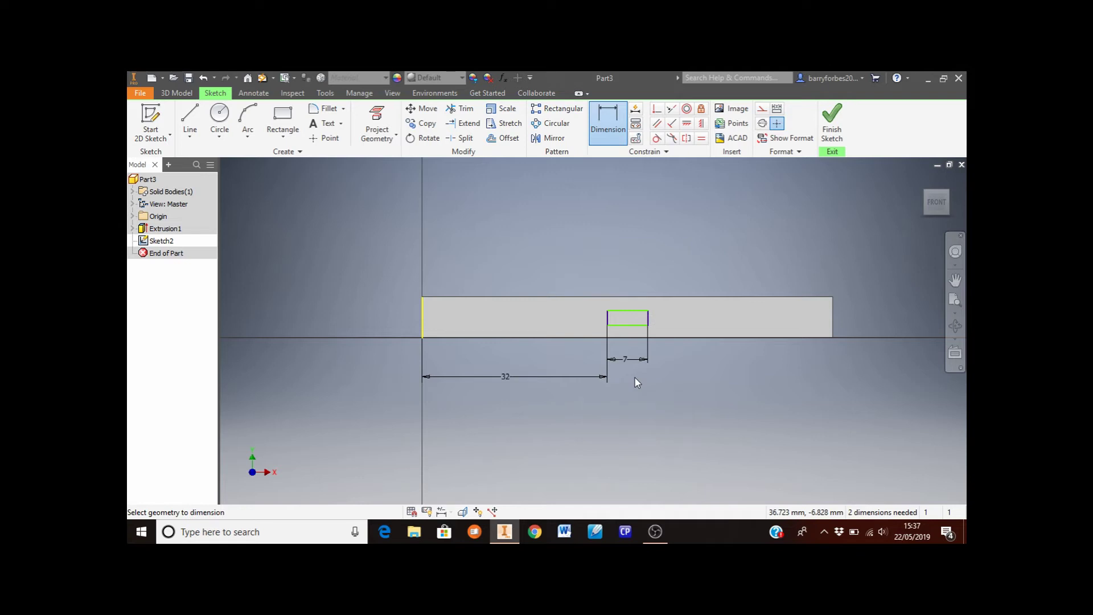
# Dimension the small rectangle's lower edge 2 mm above the bottom edge of the plate's end face.
pyautogui.click(639, 326)
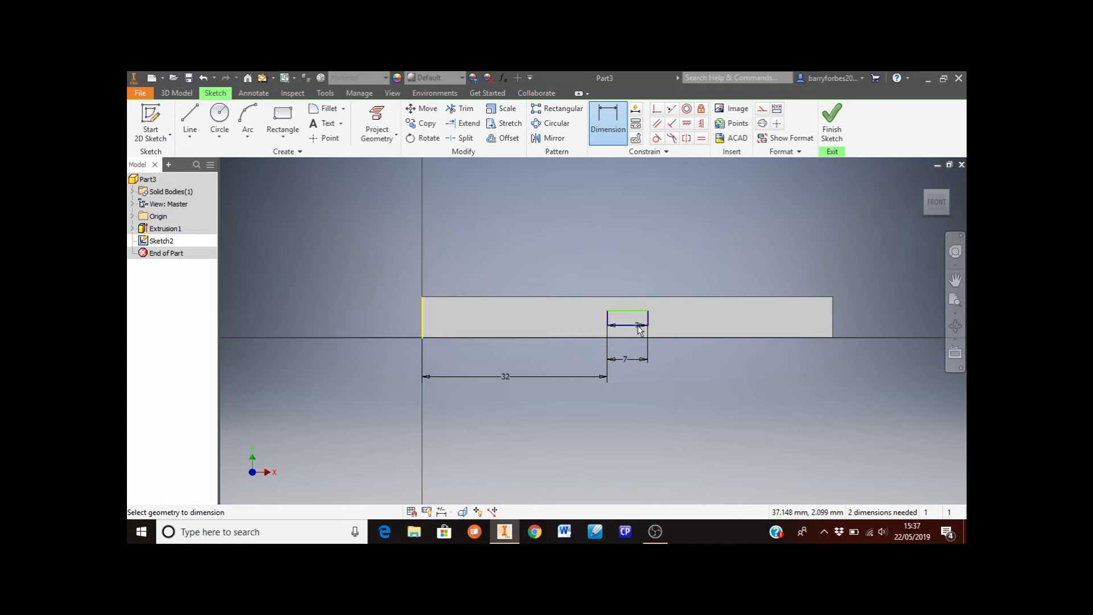
pyautogui.click(678, 338)
pyautogui.click(862, 330)
pyautogui.write('2')
pyautogui.press('Return')
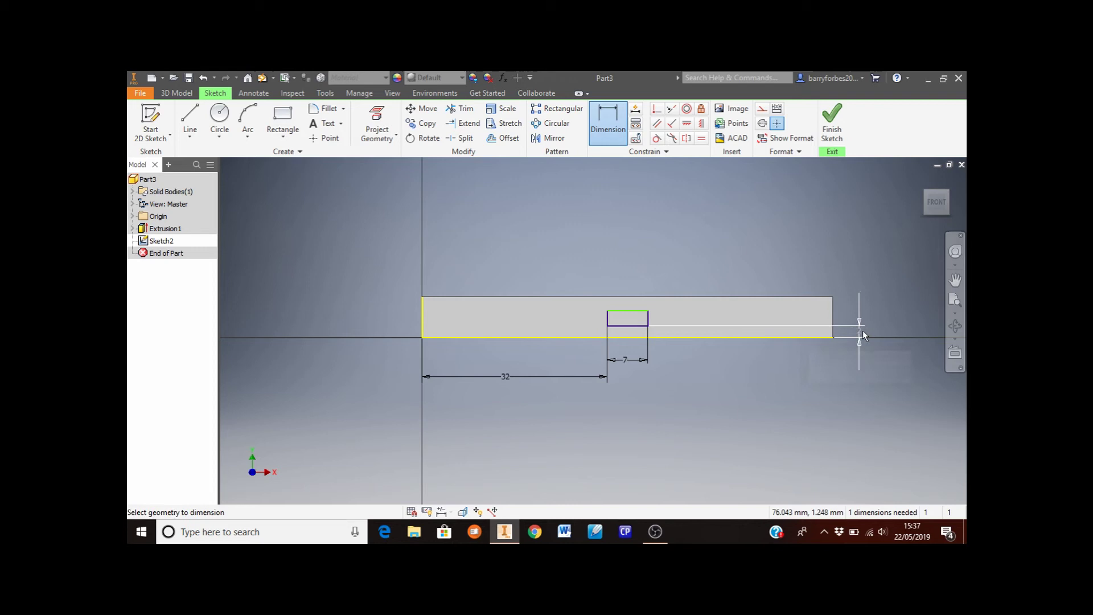
# Dimension the small rectangle's height to 2 mm and finish the sketch.
pyautogui.click(649, 322)
pyautogui.click(699, 321)
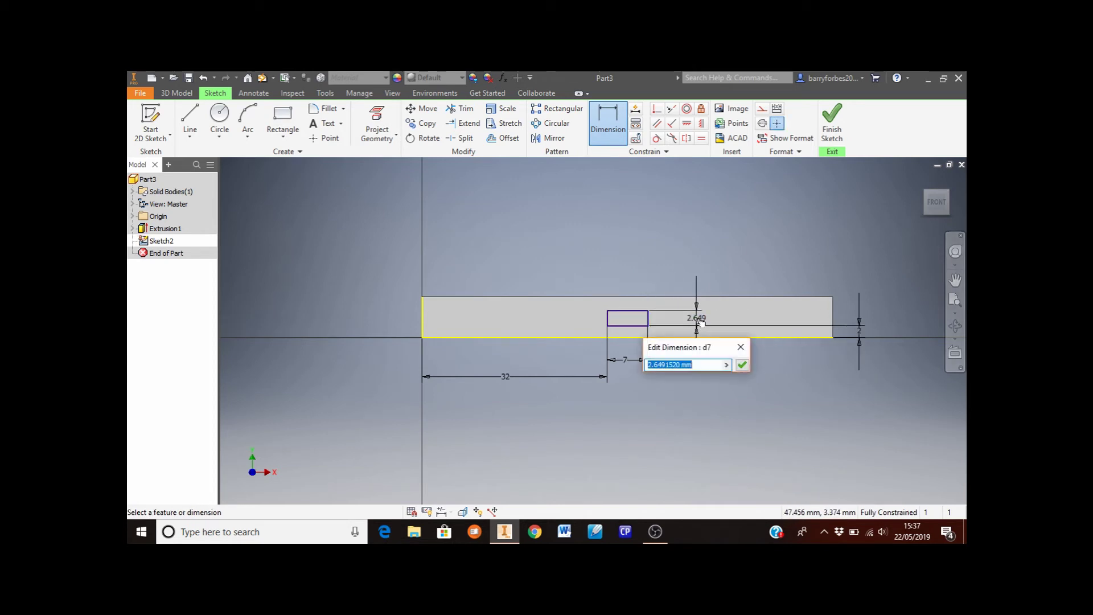
pyautogui.write('2')
pyautogui.press('Return')
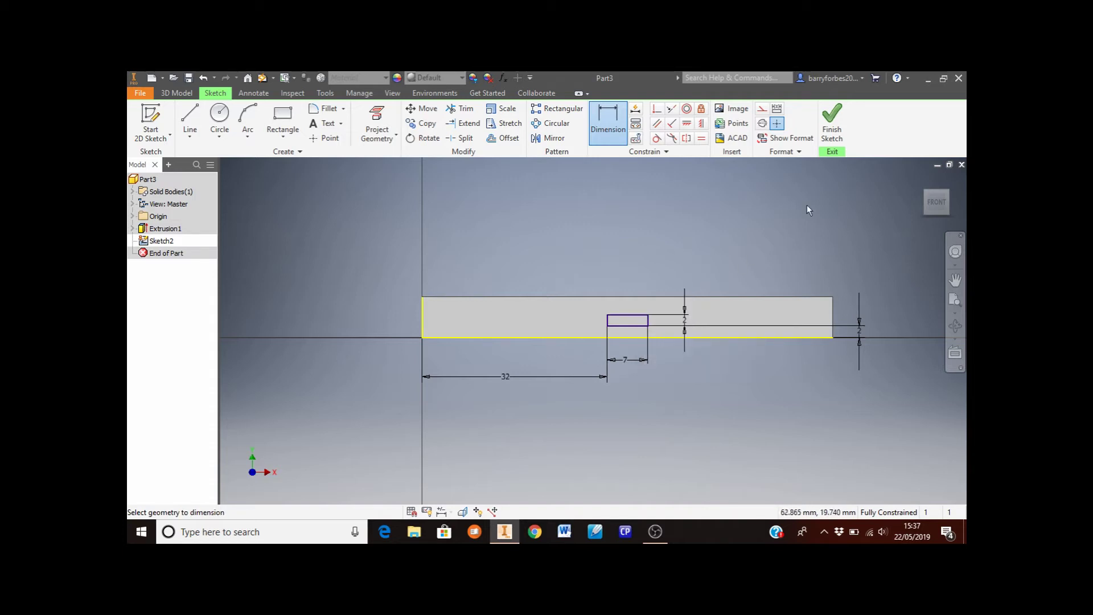
pyautogui.click(832, 123)
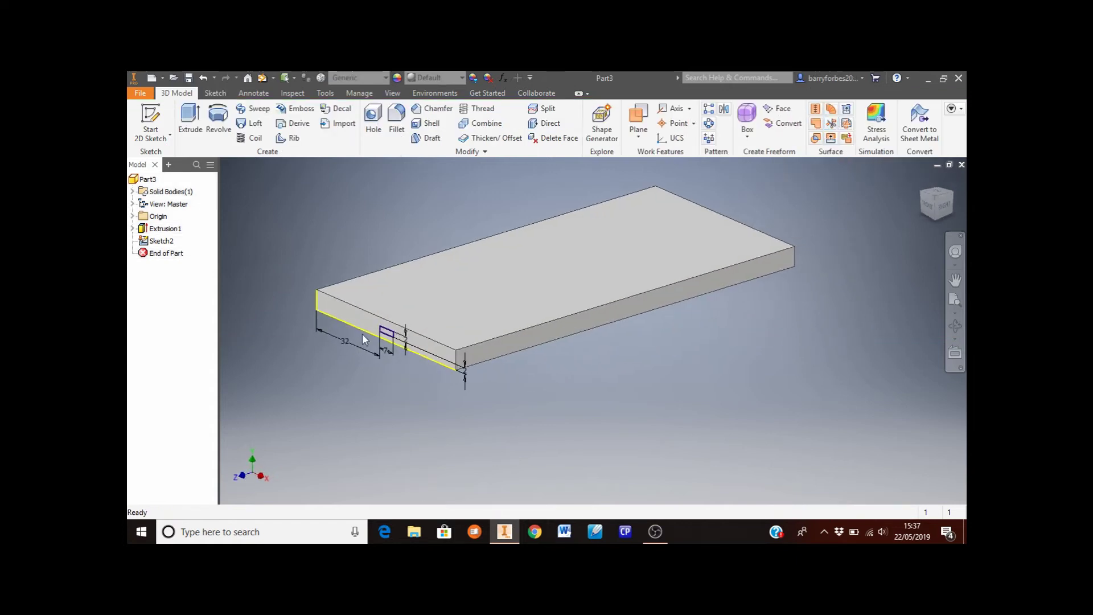
# Extrude the small rectangle as a cut 8 mm deep into the plate's front end.
pyautogui.scroll(2, 364, 329)
pyautogui.scroll(2, 376, 315)
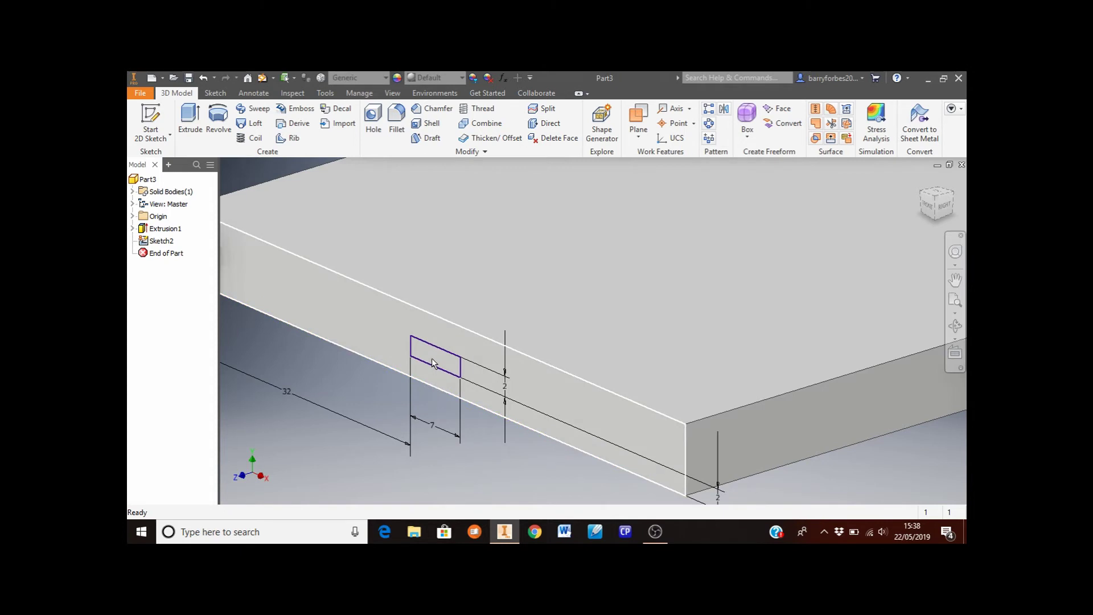
pyautogui.click(198, 130)
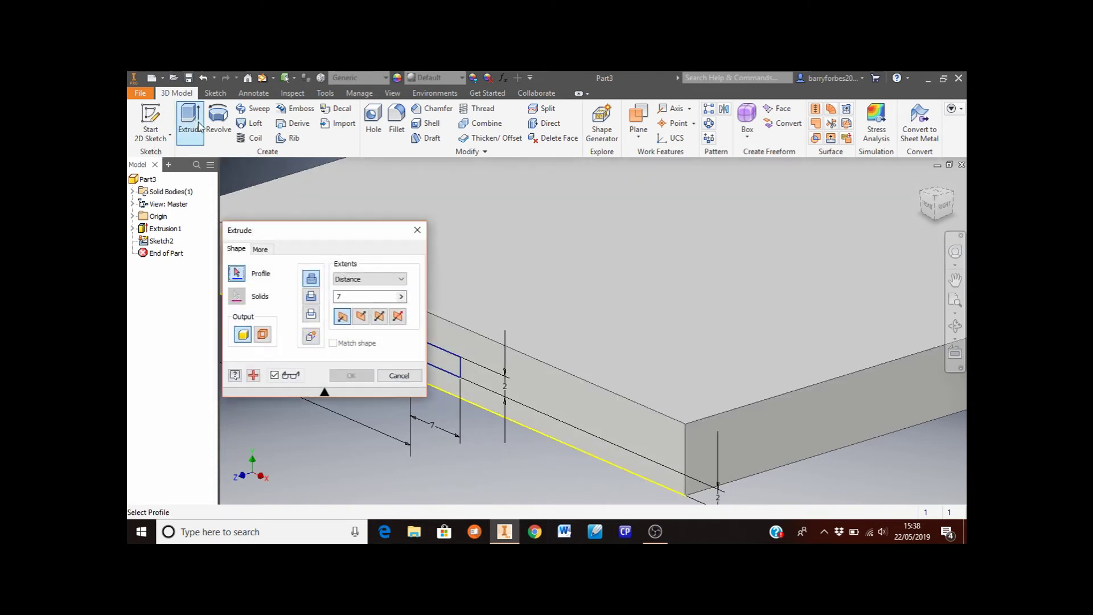
pyautogui.moveTo(302, 237)
pyautogui.mouseDown()
pyautogui.moveTo(439, 216)
pyautogui.moveTo(702, 209)
pyautogui.mouseUp()
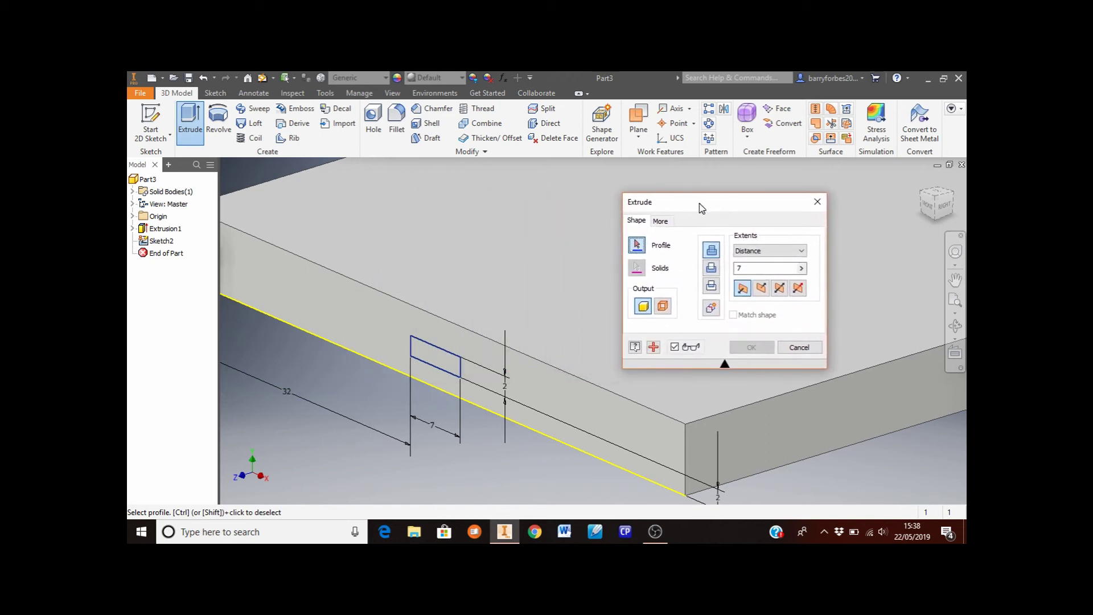
pyautogui.click(436, 359)
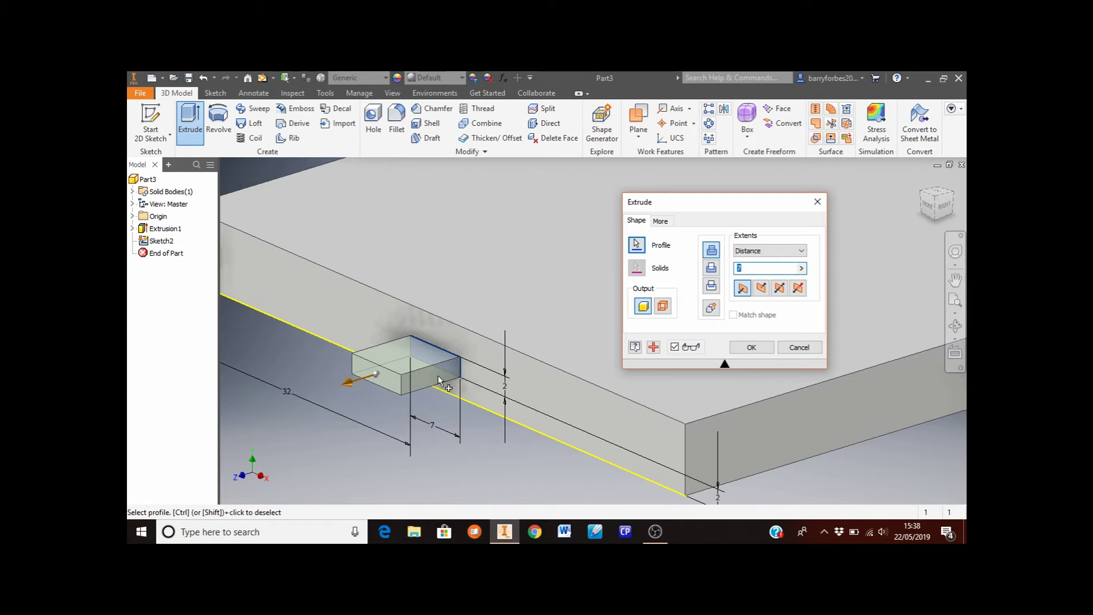
pyautogui.click(762, 288)
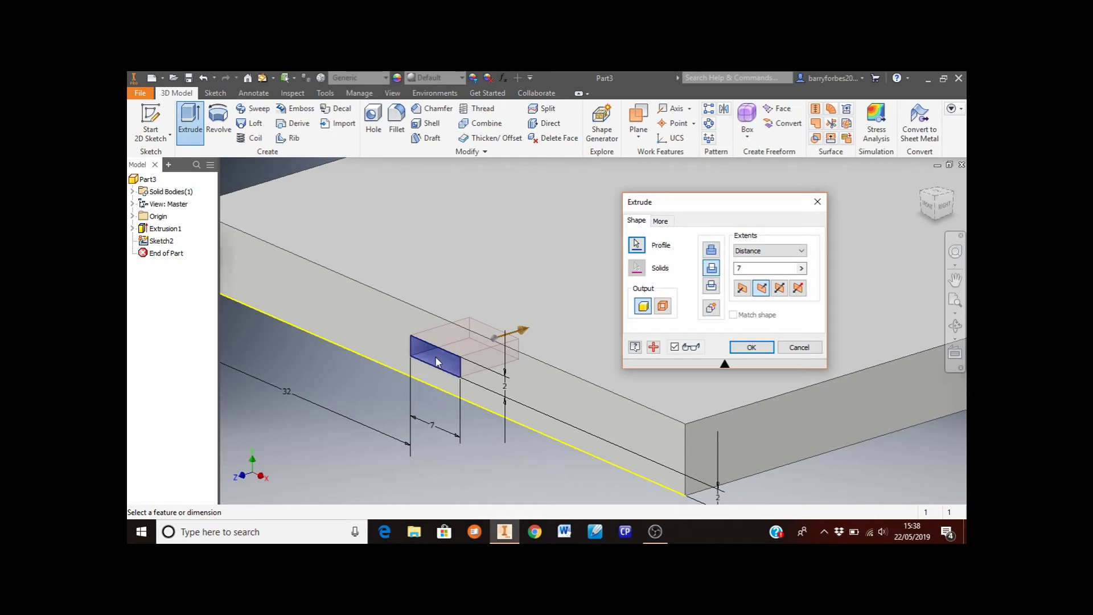
pyautogui.click(744, 269)
pyautogui.press('BackSpace')
pyautogui.write('8')
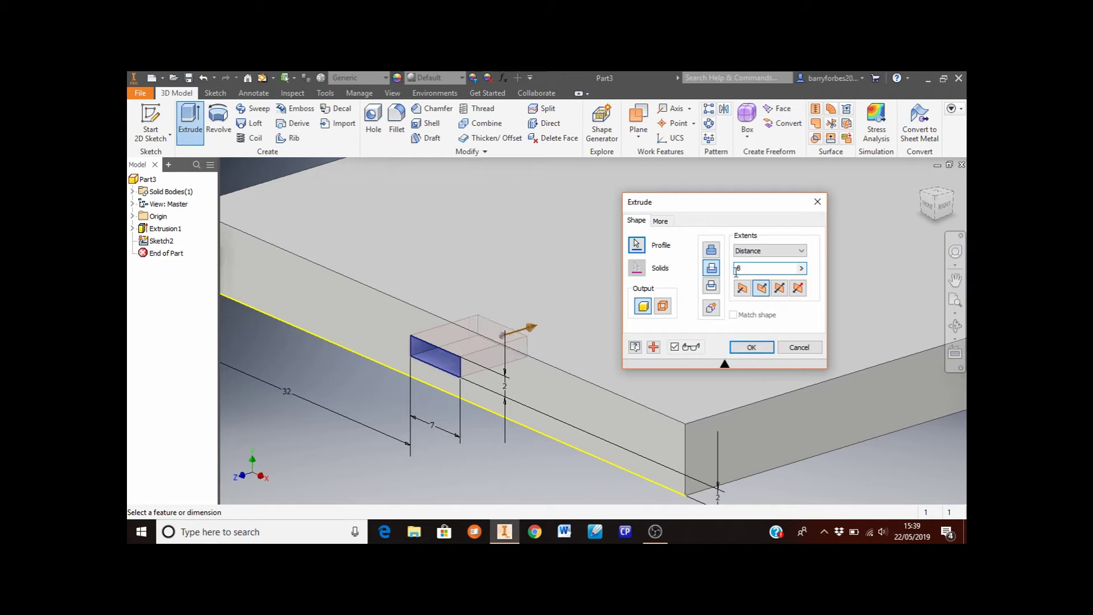
pyautogui.click(746, 347)
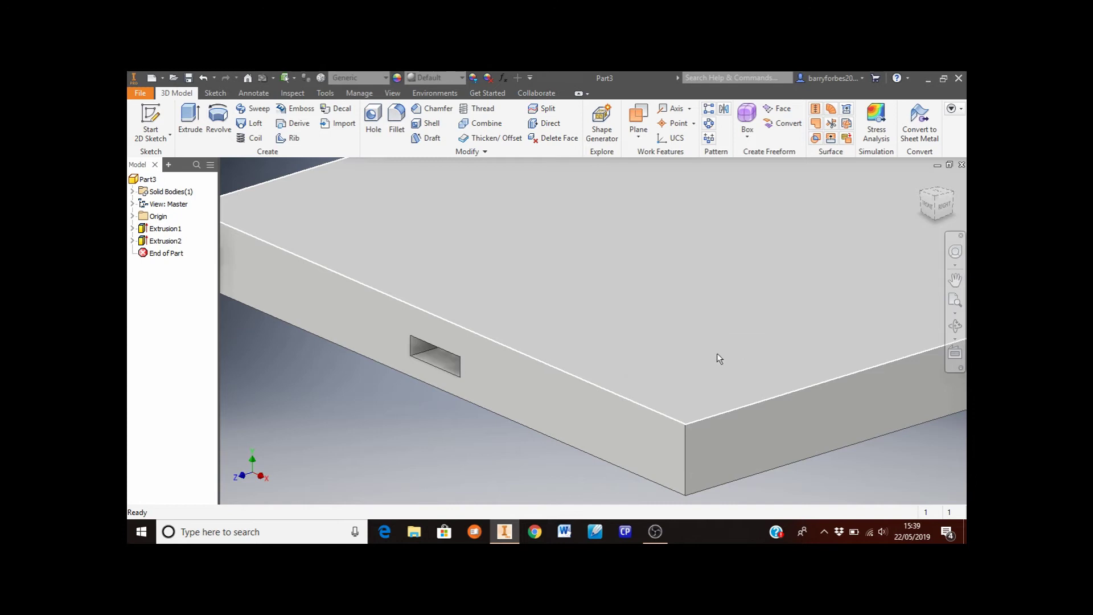
# Start a sketch on the plate's long right side face and draw a small rectangle about 2.5 mm high within it.
pyautogui.scroll(5, 301, 421)
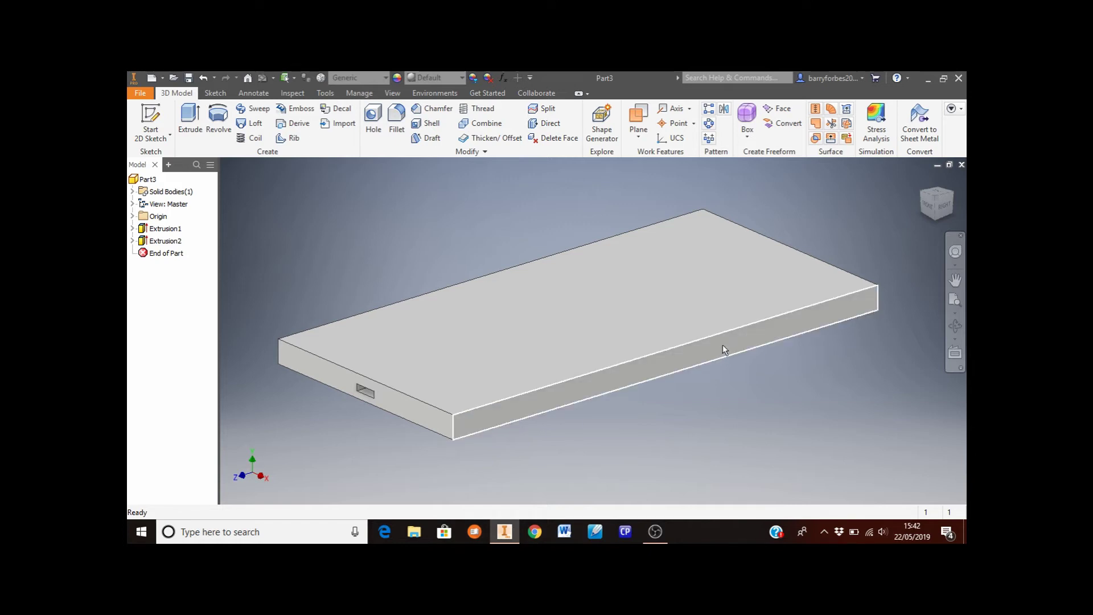
pyautogui.click(160, 121)
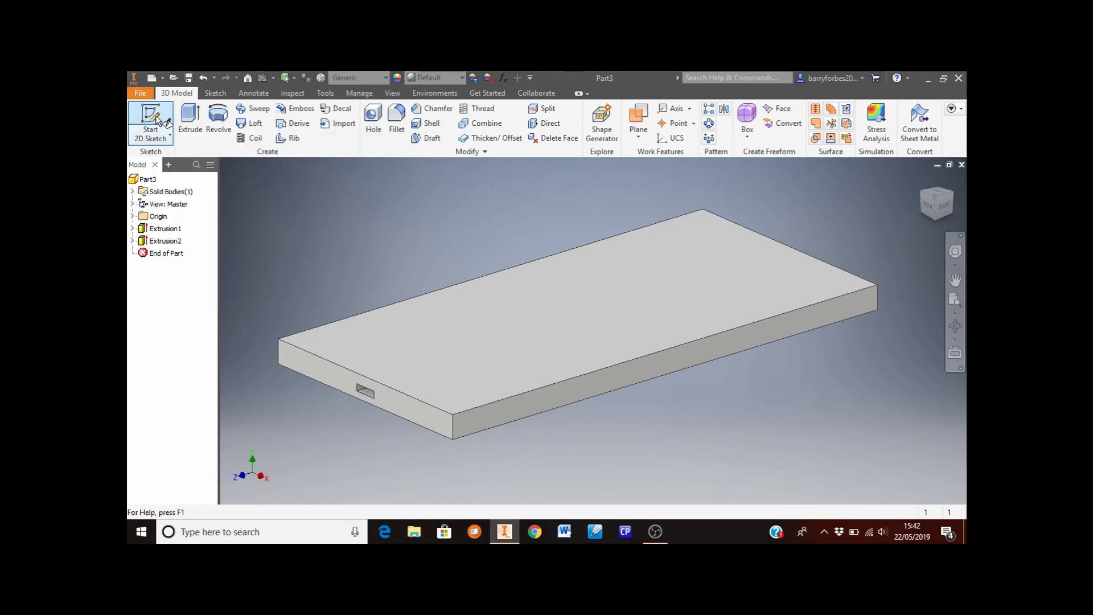
pyautogui.click(709, 350)
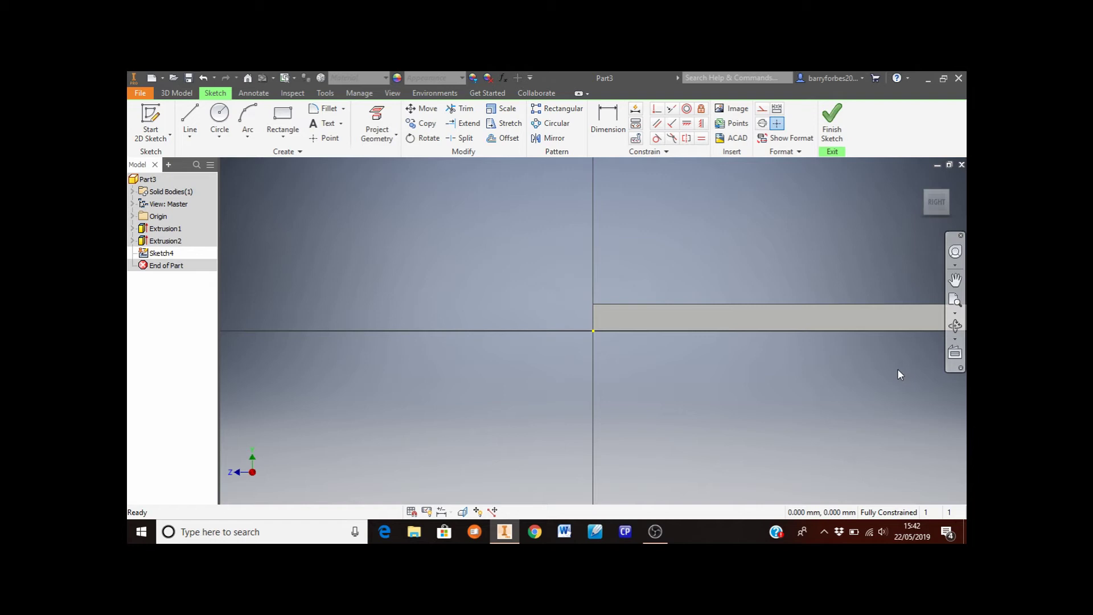
pyautogui.moveTo(897, 371); pyautogui.dragTo(524, 373, button='middle')
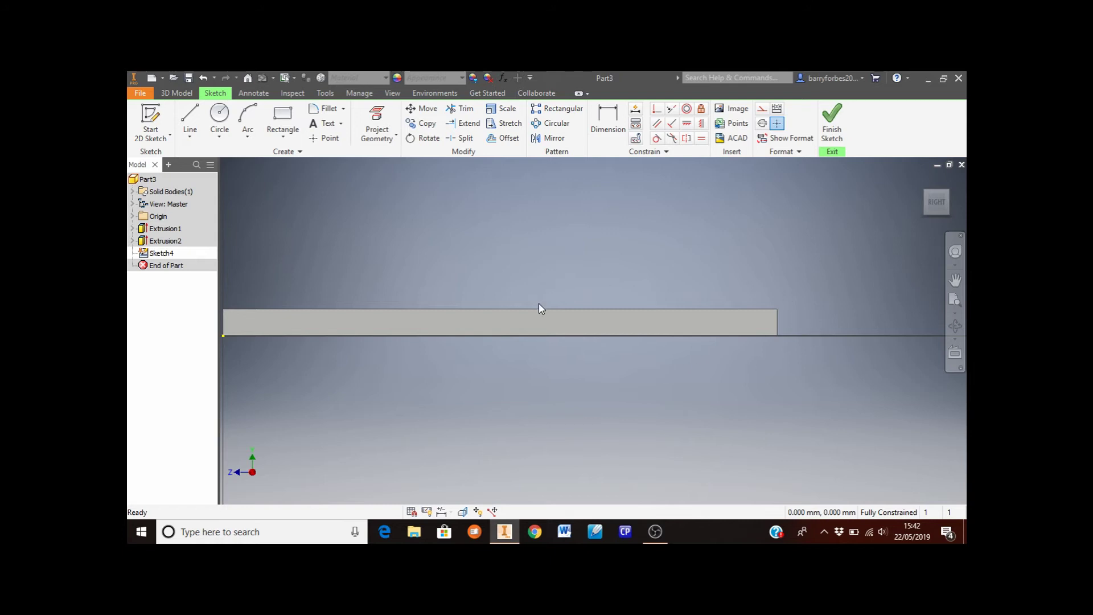
pyautogui.scroll(3, 602, 348)
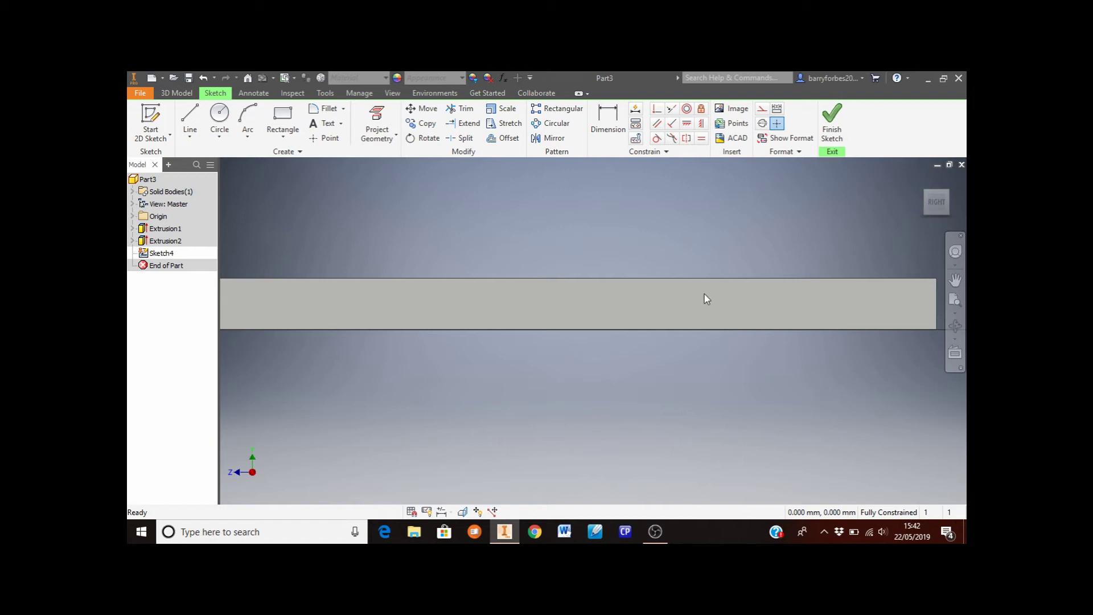
pyautogui.click(284, 116)
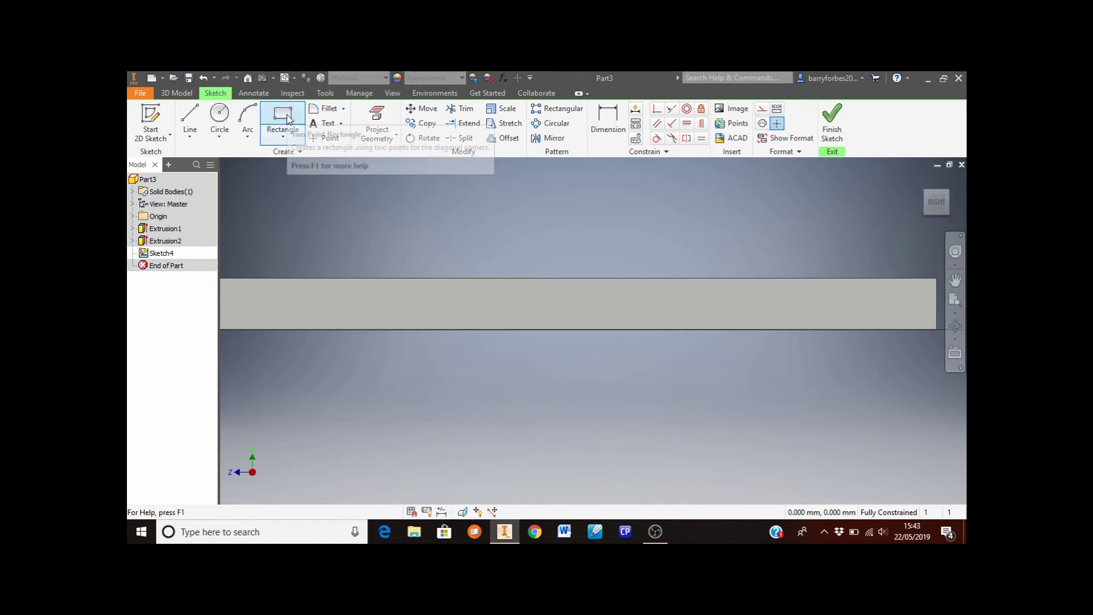
pyautogui.click(379, 294)
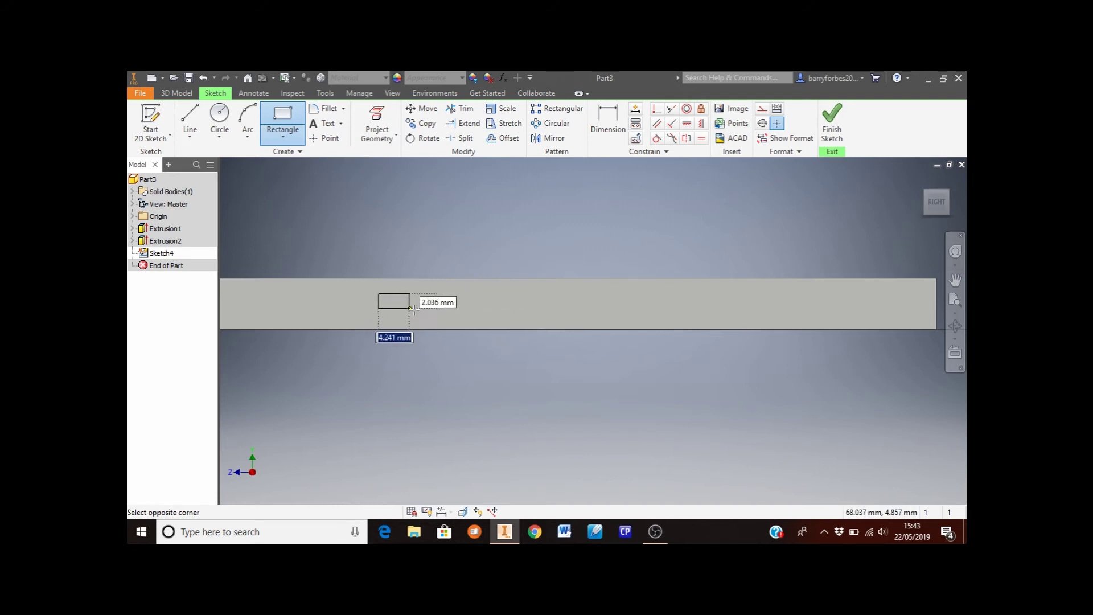
pyautogui.click(442, 312)
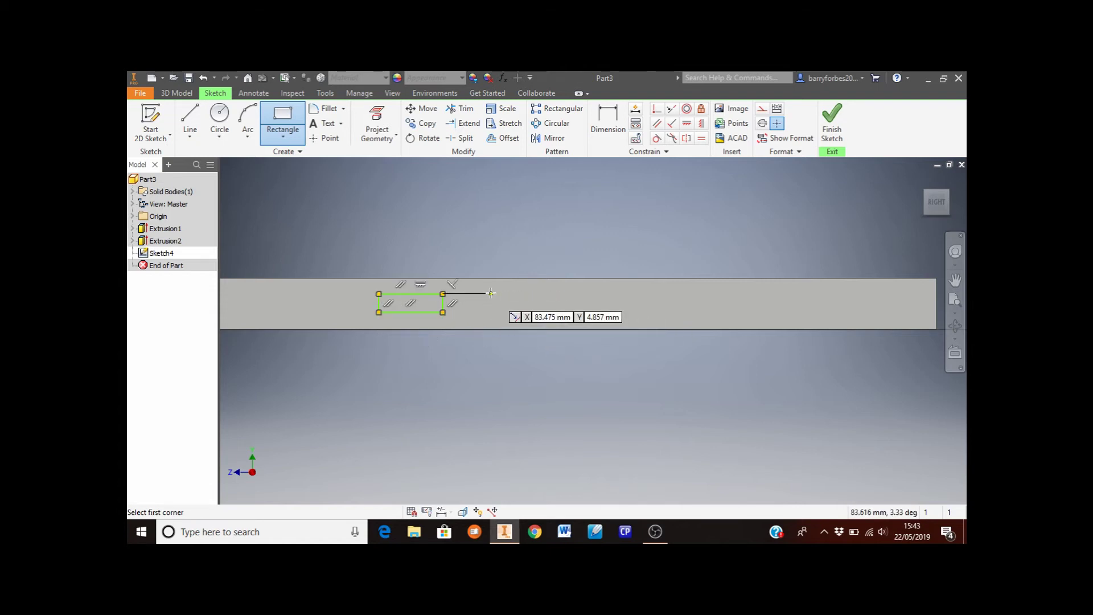
# Draw a second, longer rectangle about 33 by 2.5 mm, level with the small one and nearer the plate's rear end.
pyautogui.click(455, 293)
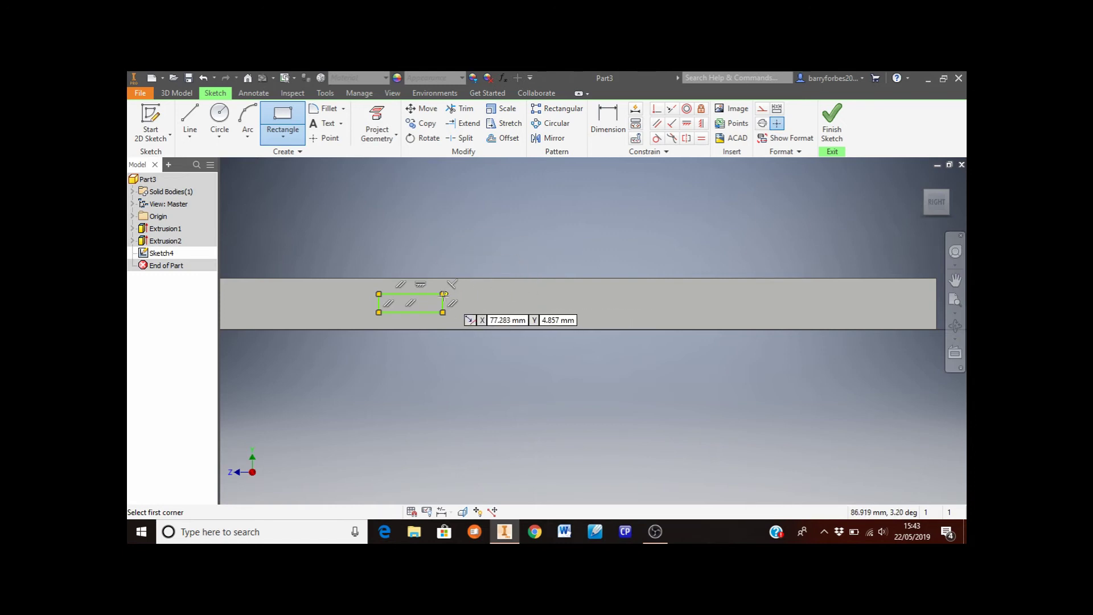
pyautogui.click(529, 294)
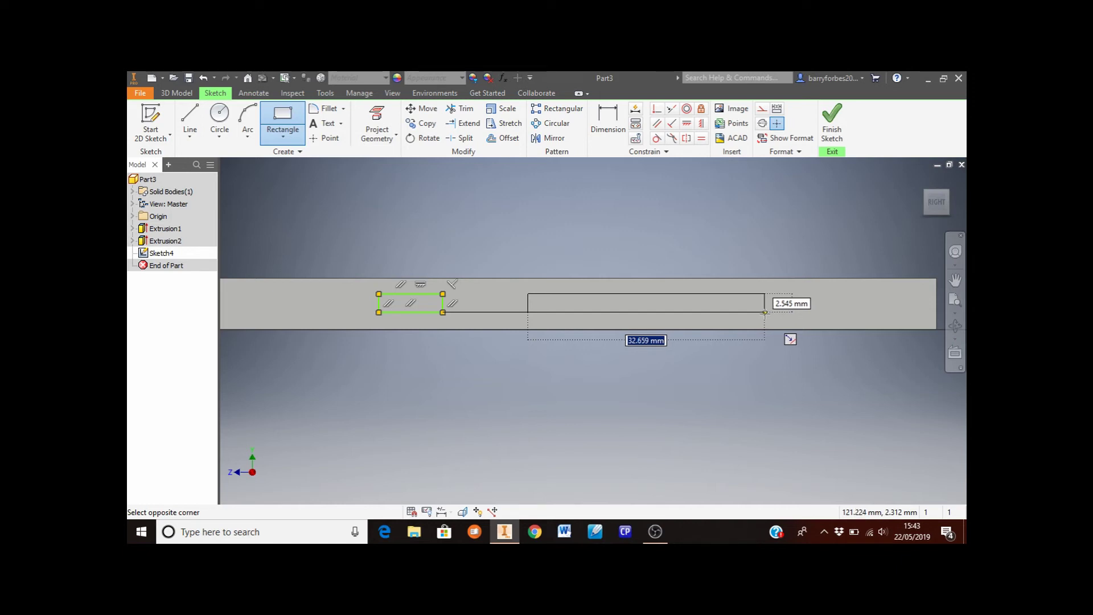
pyautogui.click(764, 312)
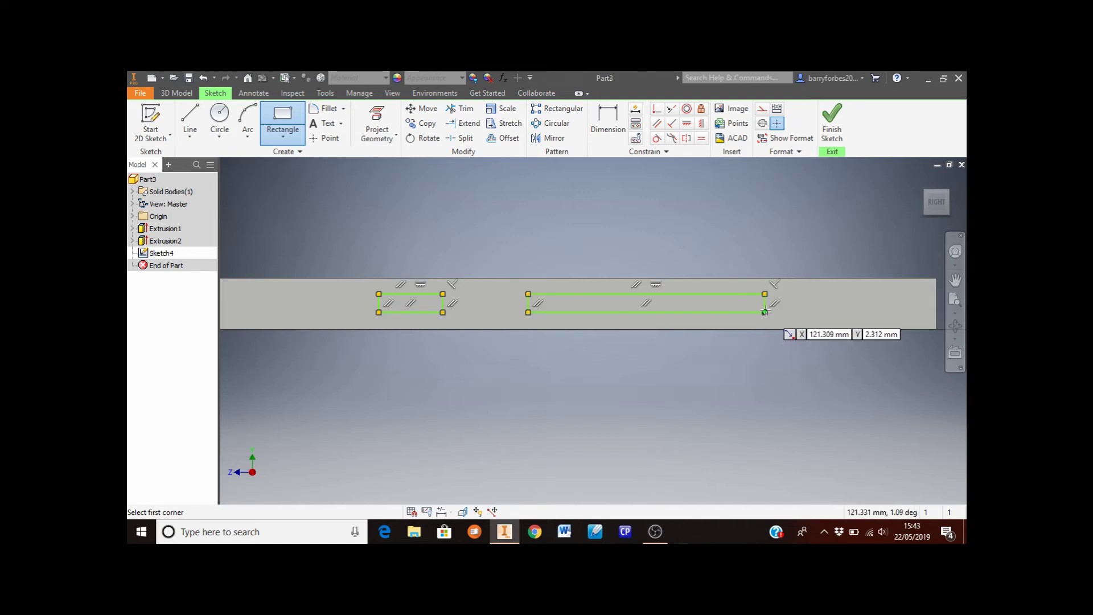
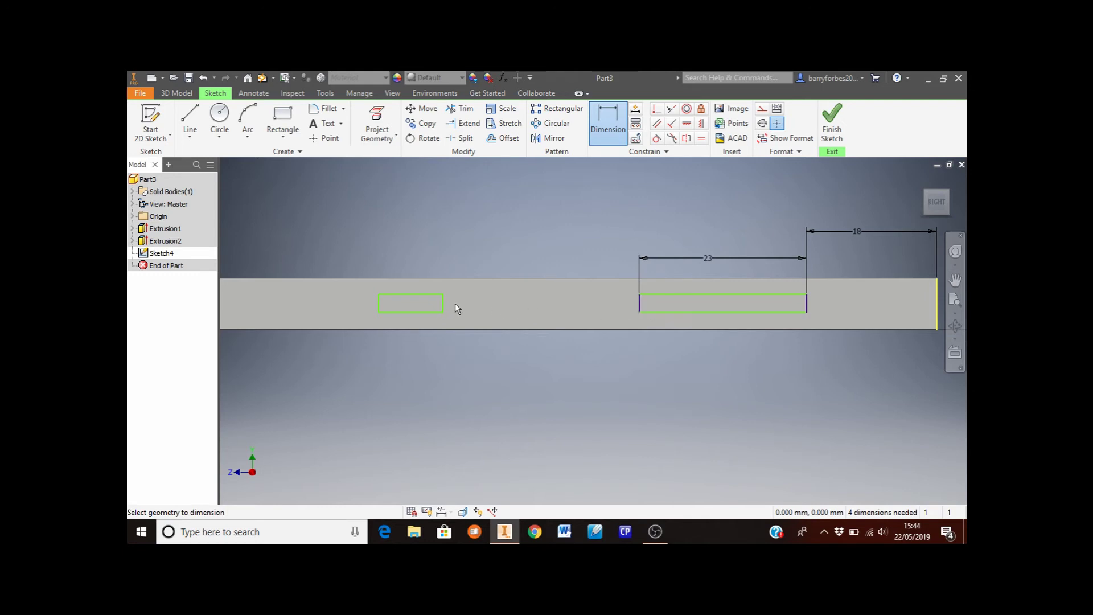
# Dimension the gap between the two side-face rectangles to 9 mm.
pyautogui.click(638, 303)
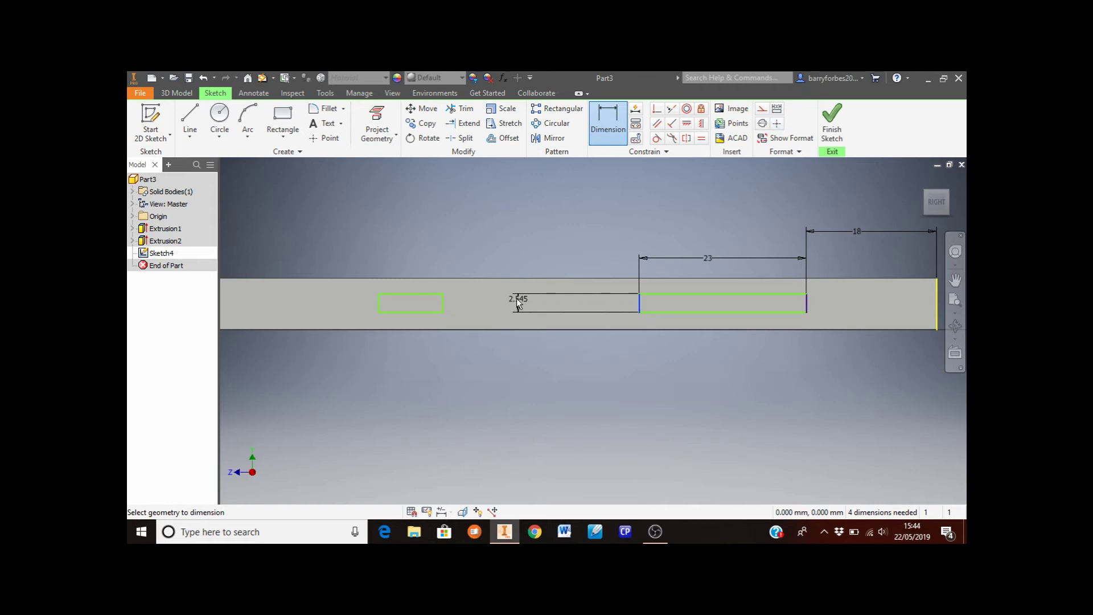
pyautogui.click(443, 303)
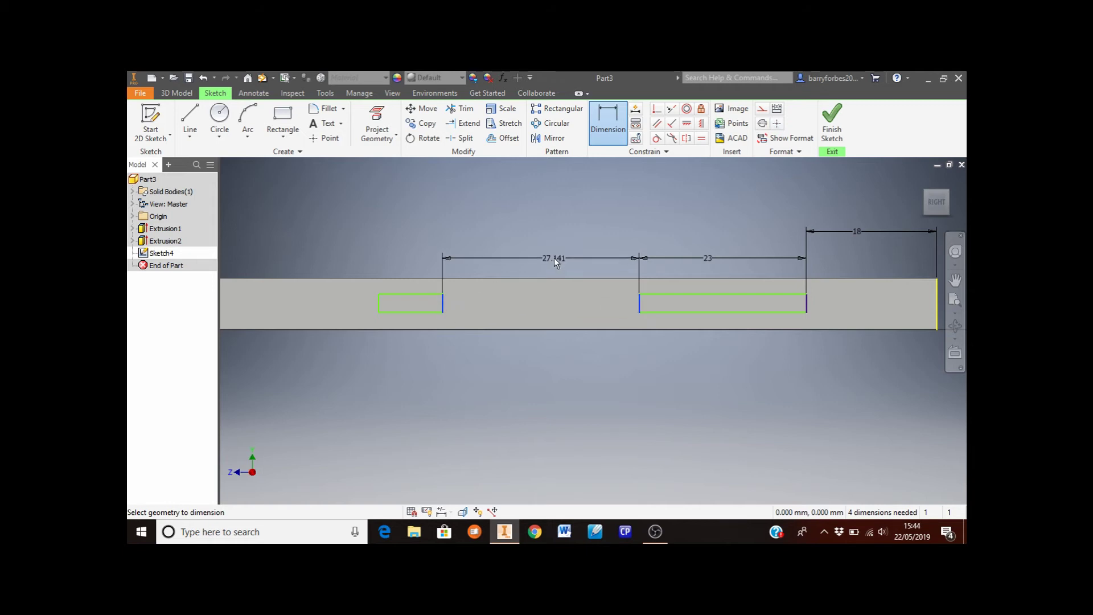
pyautogui.click(550, 237)
pyautogui.write('9')
pyautogui.press('Return')
# Dimension the width of the shorter side-face rectangle to 5 mm.
pyautogui.click(461, 294)
pyautogui.click(483, 241)
pyautogui.write('5')
pyautogui.press('Return')
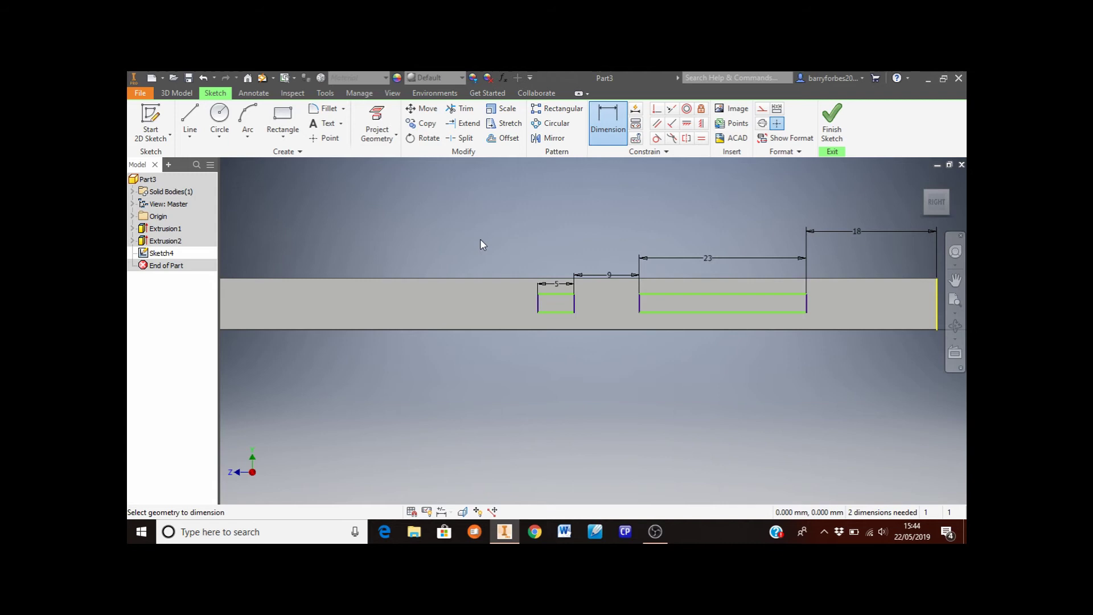
# Dimension the long rectangle's lower edge 2 mm above the bottom edge of the plate's side face.
pyautogui.click(762, 313)
pyautogui.click(767, 328)
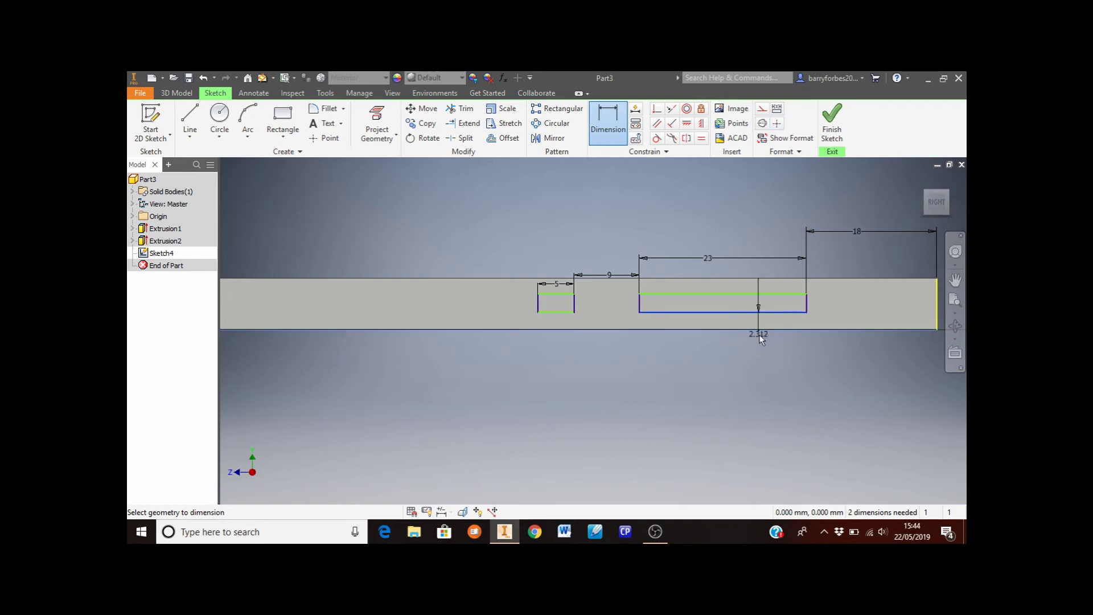
pyautogui.click(750, 368)
pyautogui.write('2')
pyautogui.press('Return')
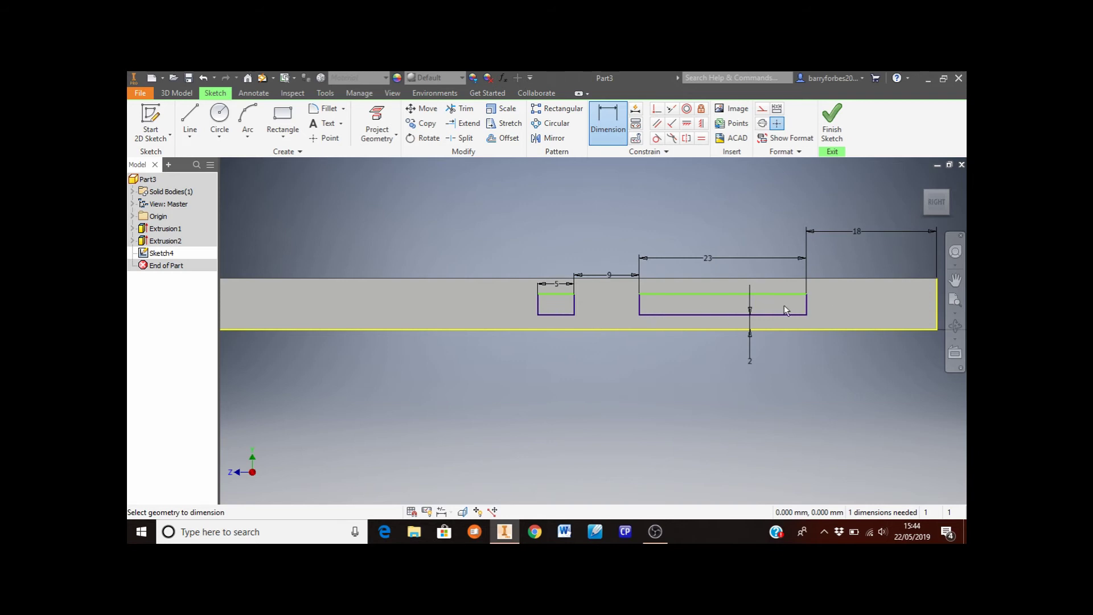
# Dimension the long rectangle's height to 2 mm and finish the side-face sketch.
pyautogui.click(808, 305)
pyautogui.click(853, 307)
pyautogui.write('2')
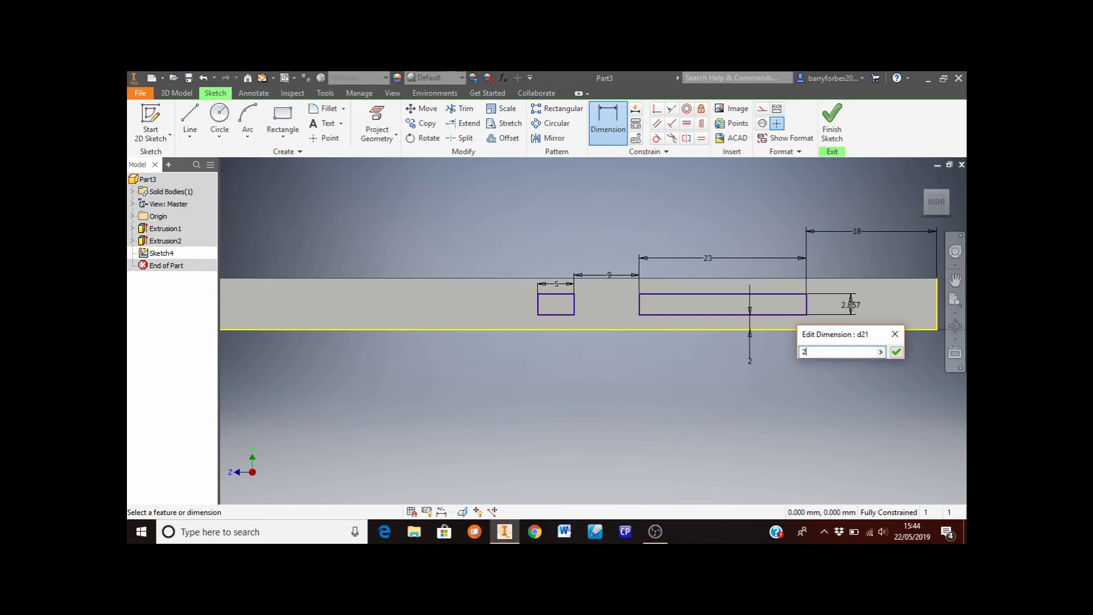
pyautogui.press('Return')
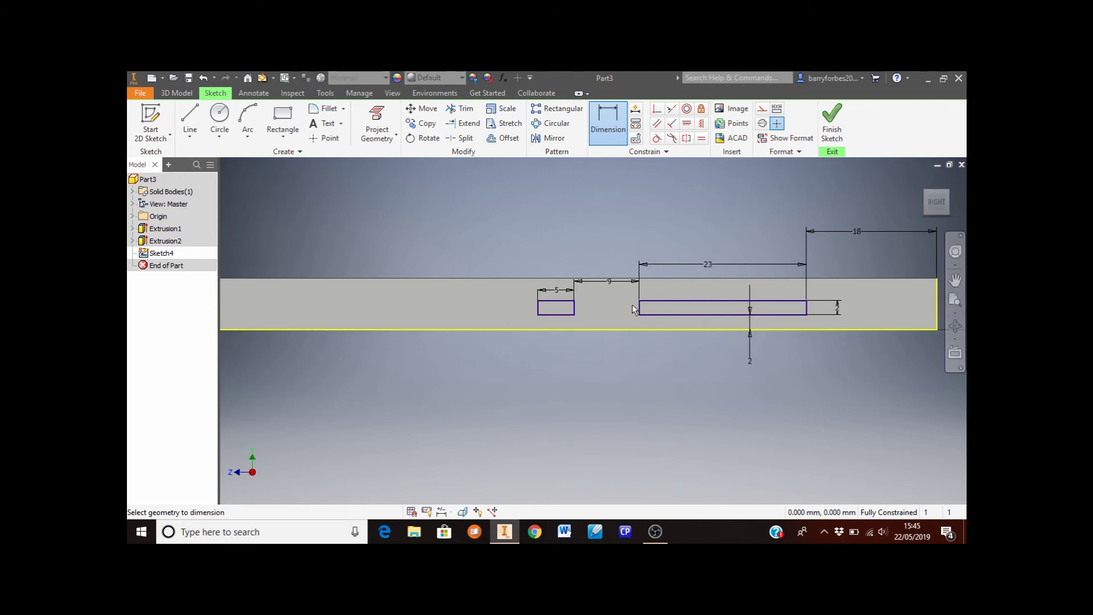
pyautogui.click(832, 126)
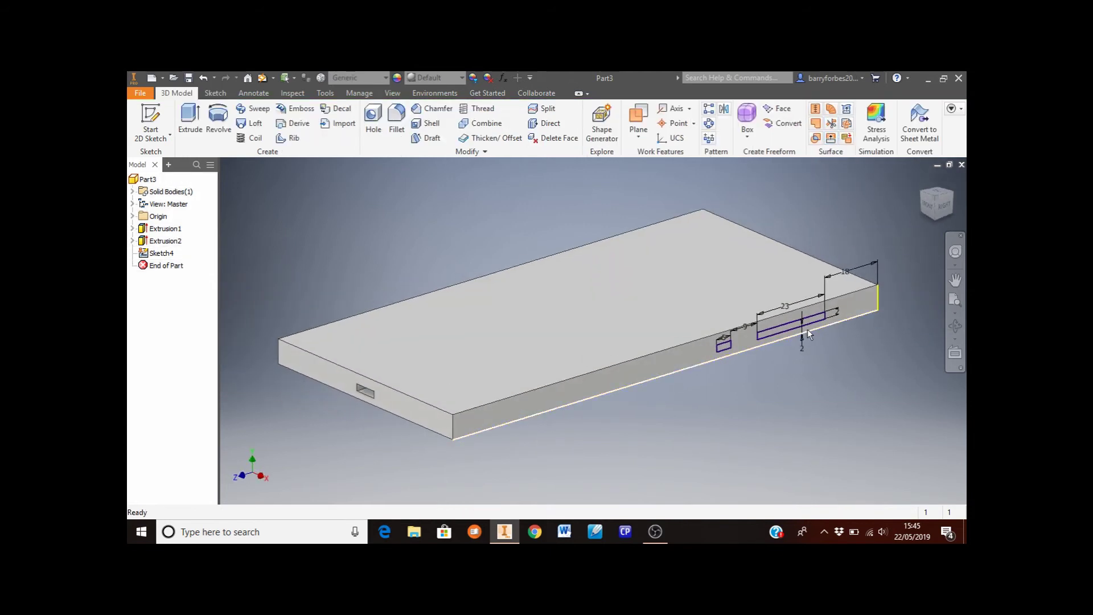
# Extrude both side-face rectangles outward by 1 mm to form the two raised buttons.
pyautogui.scroll(5, 811, 326)
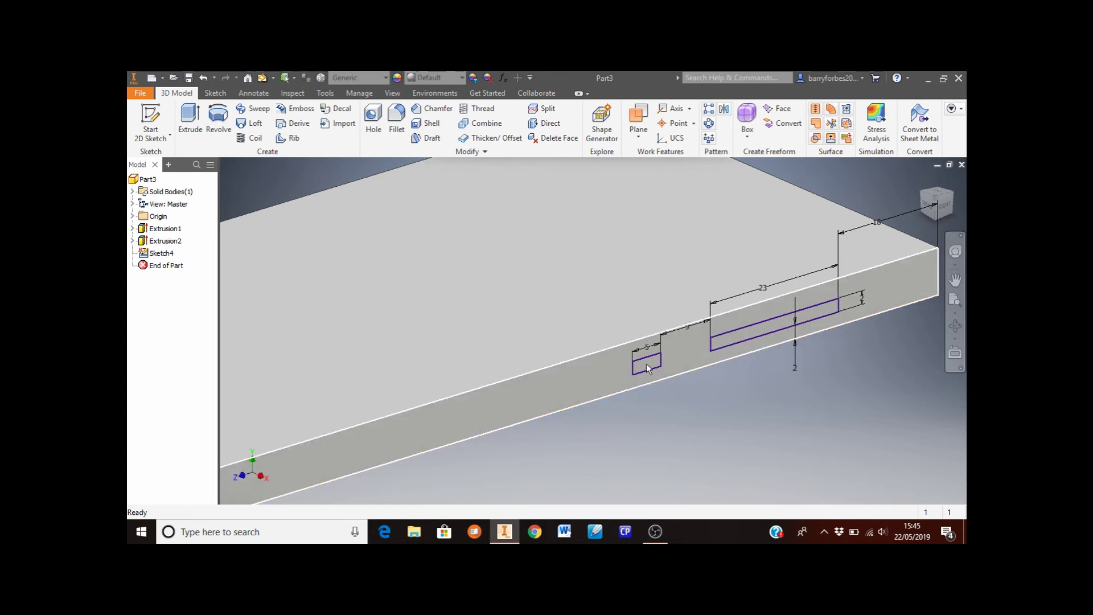
pyautogui.click(190, 130)
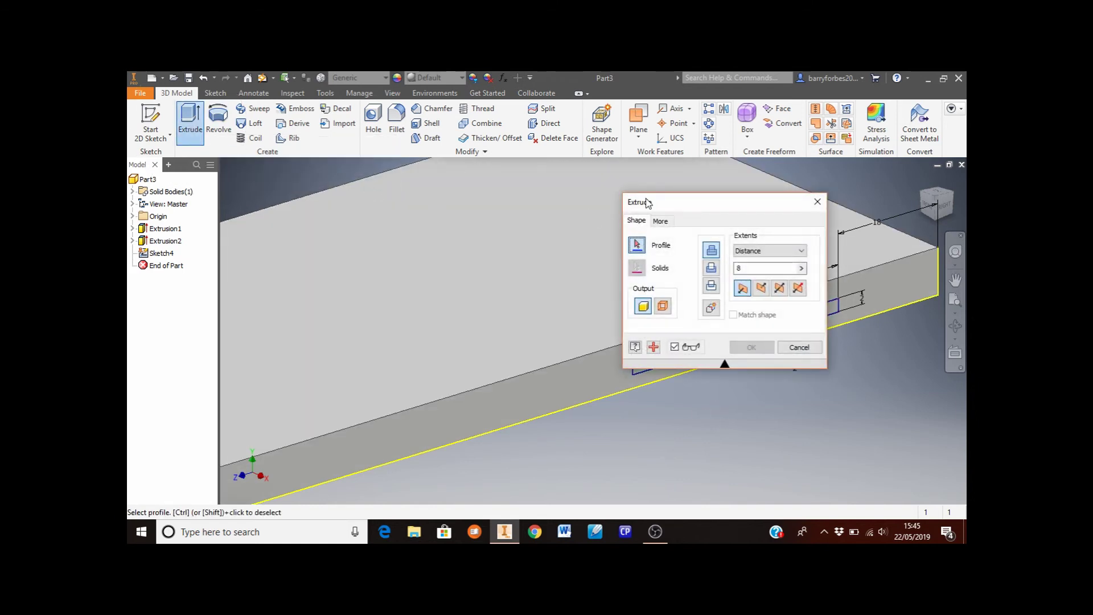
pyautogui.moveTo(726, 201); pyautogui.dragTo(388, 202)
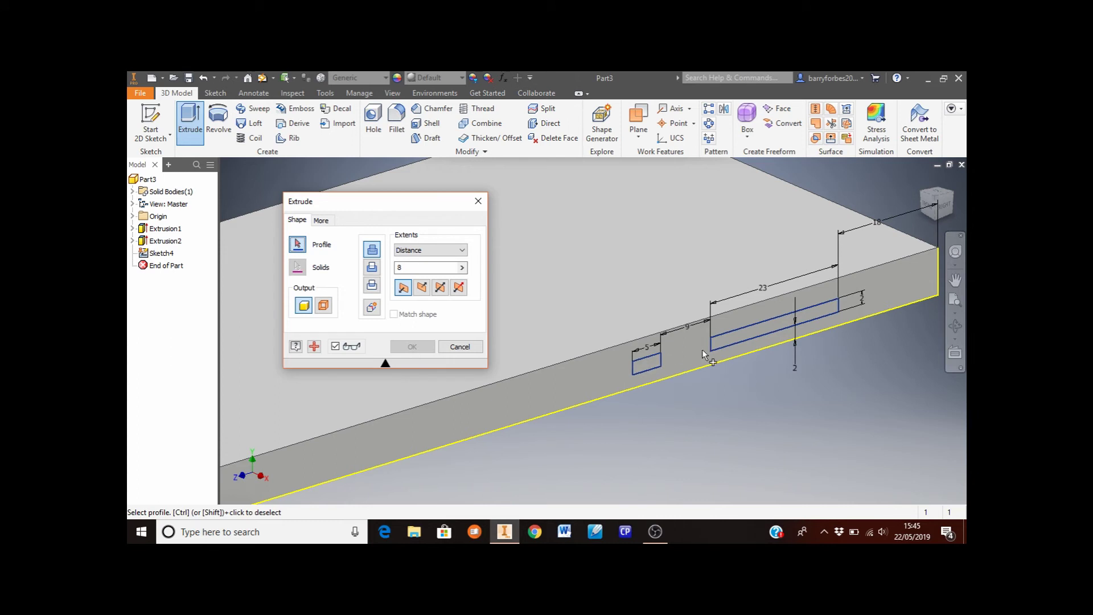
pyautogui.click(755, 330)
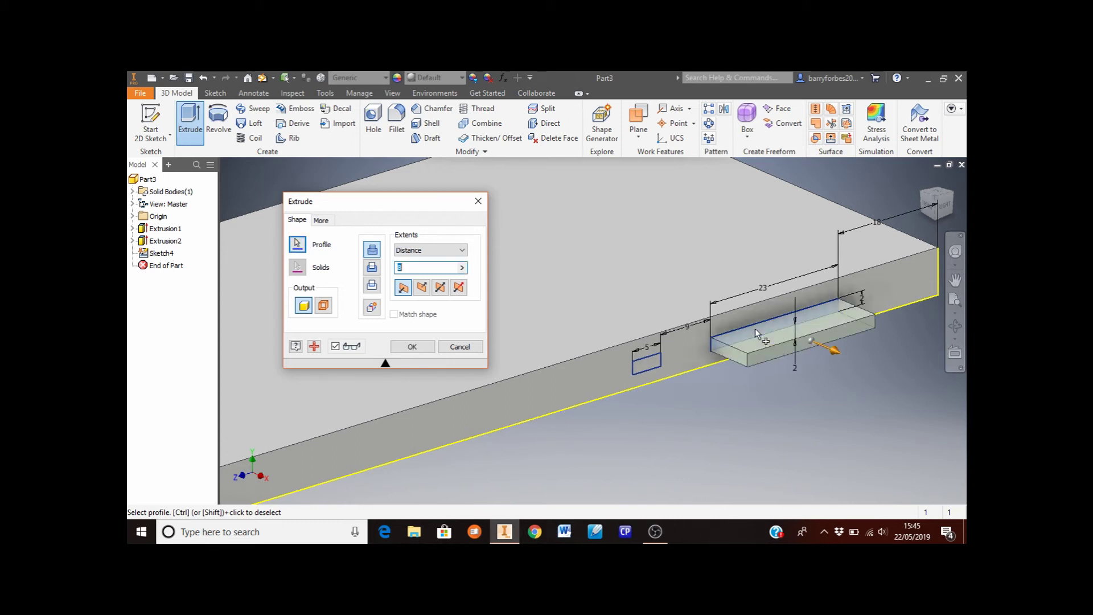
pyautogui.click(646, 364)
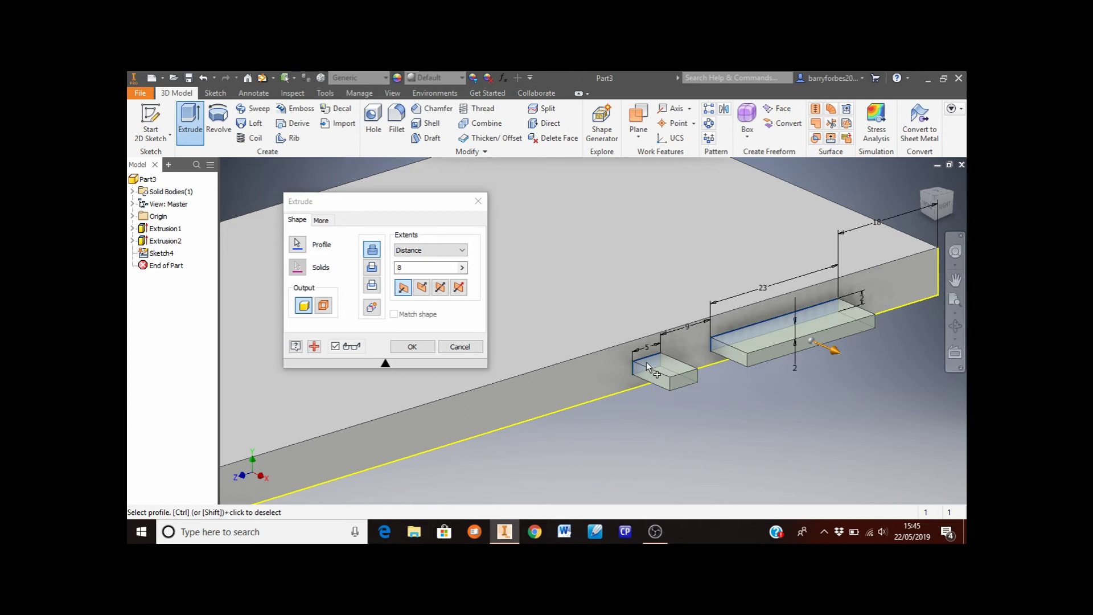
pyautogui.click(403, 268)
pyautogui.press('BackSpace')
pyautogui.write('1')
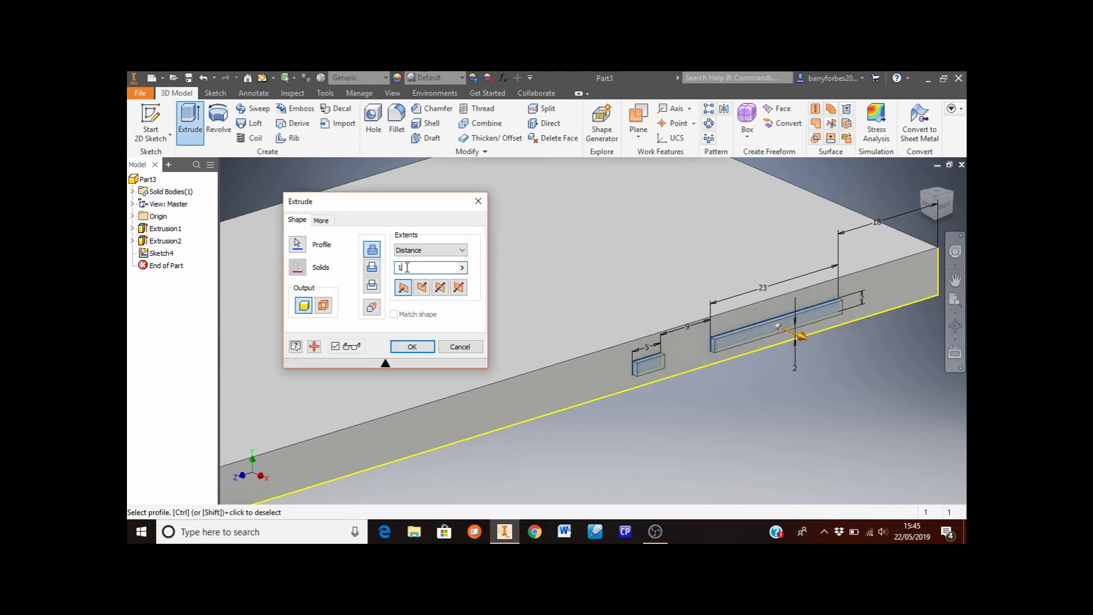
pyautogui.click(410, 347)
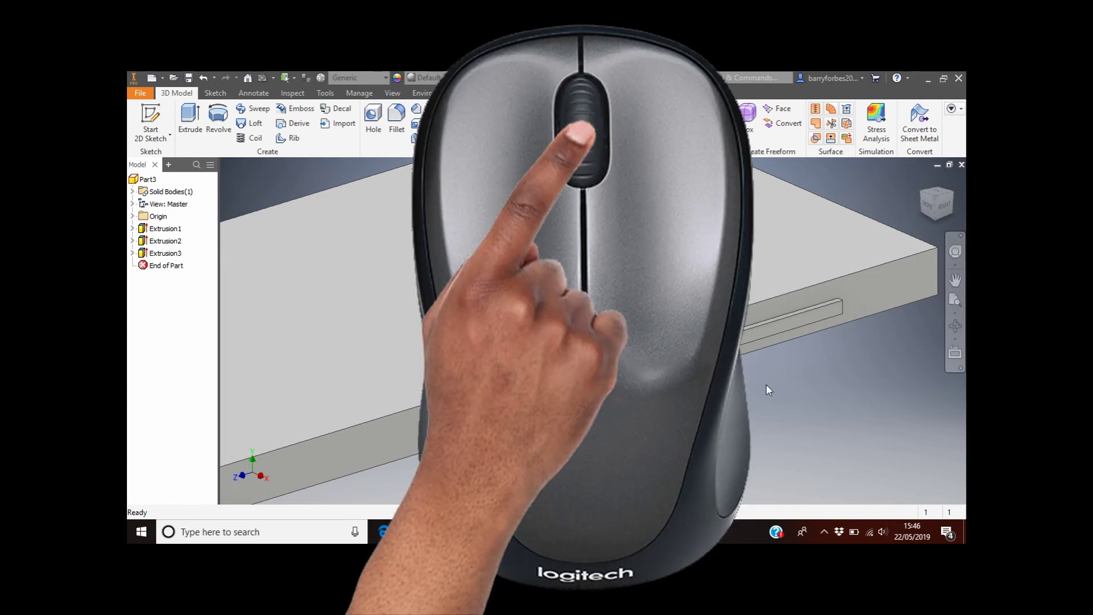
# Fillet the plate's four short corner edges with a 5 mm radius.
pyautogui.scroll(5, 766, 390)
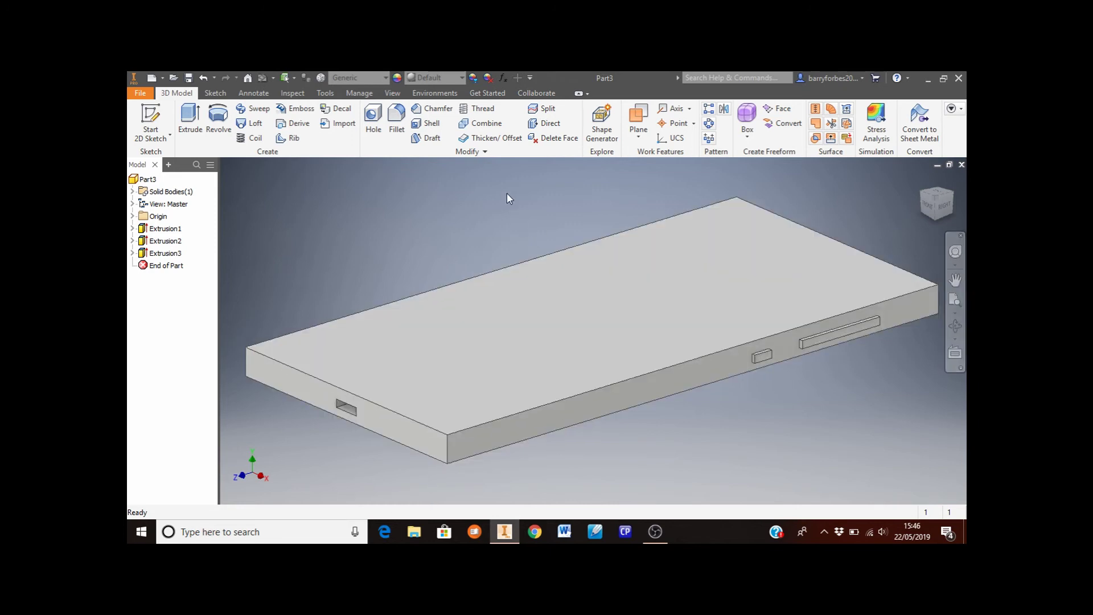
pyautogui.click(396, 132)
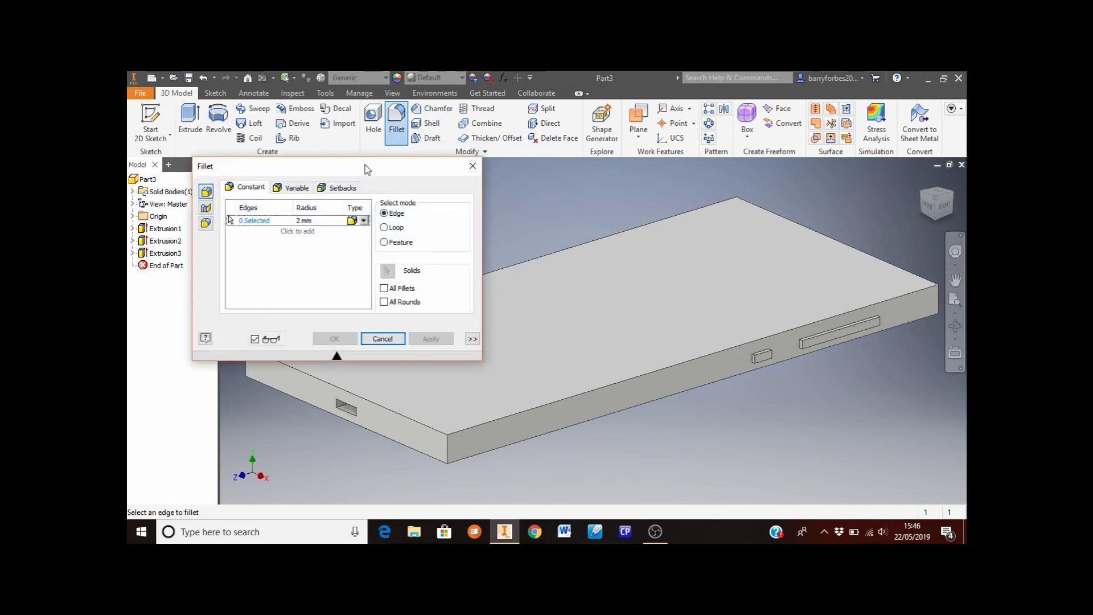
pyautogui.click(301, 221)
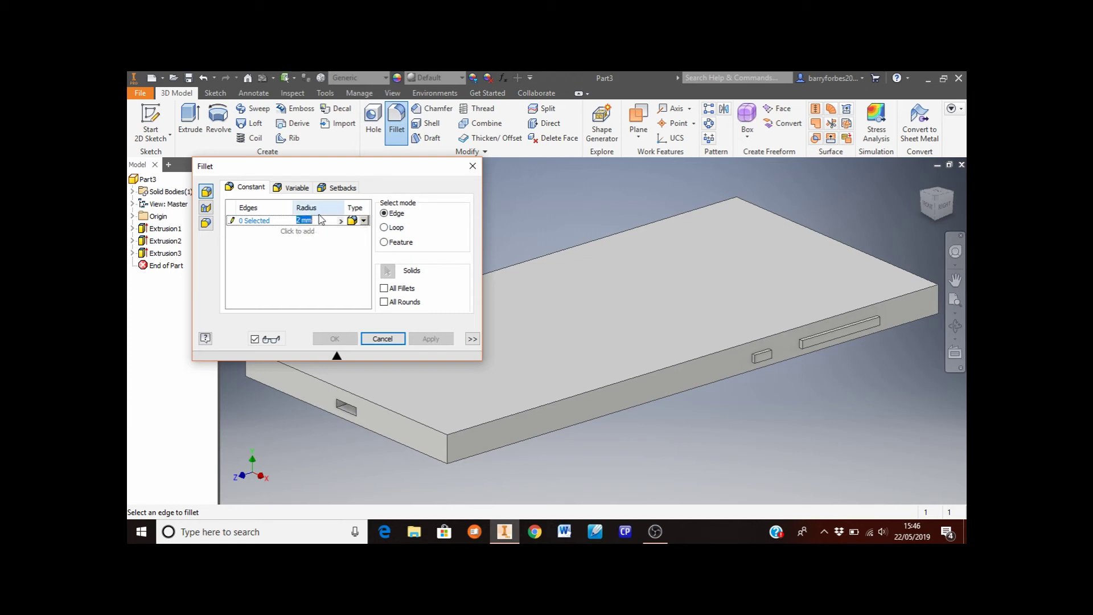
pyautogui.write('5')
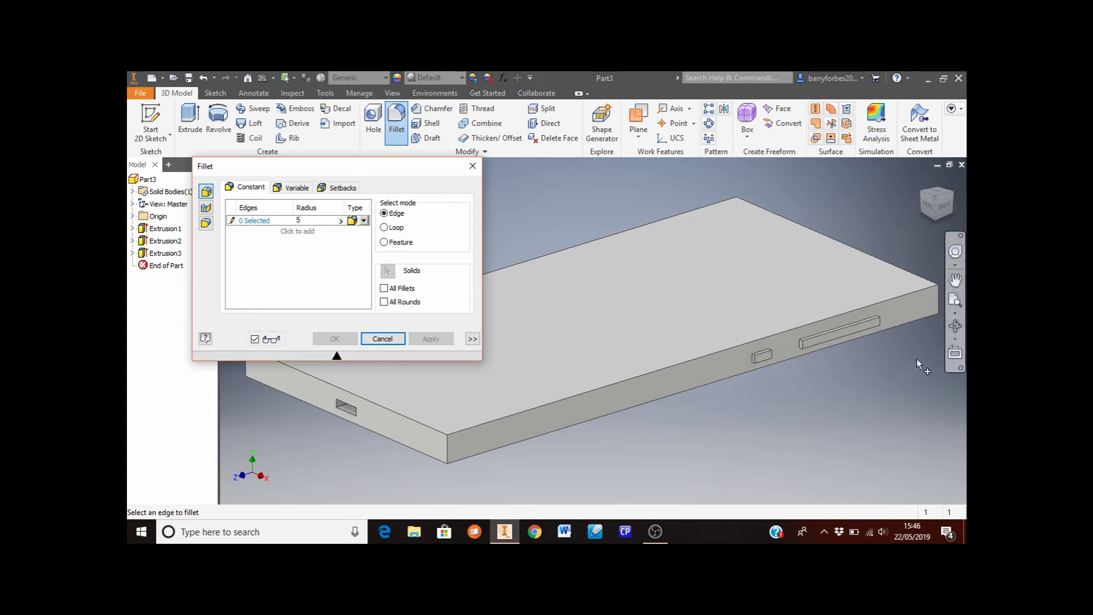
pyautogui.click(448, 450)
pyautogui.click(447, 450)
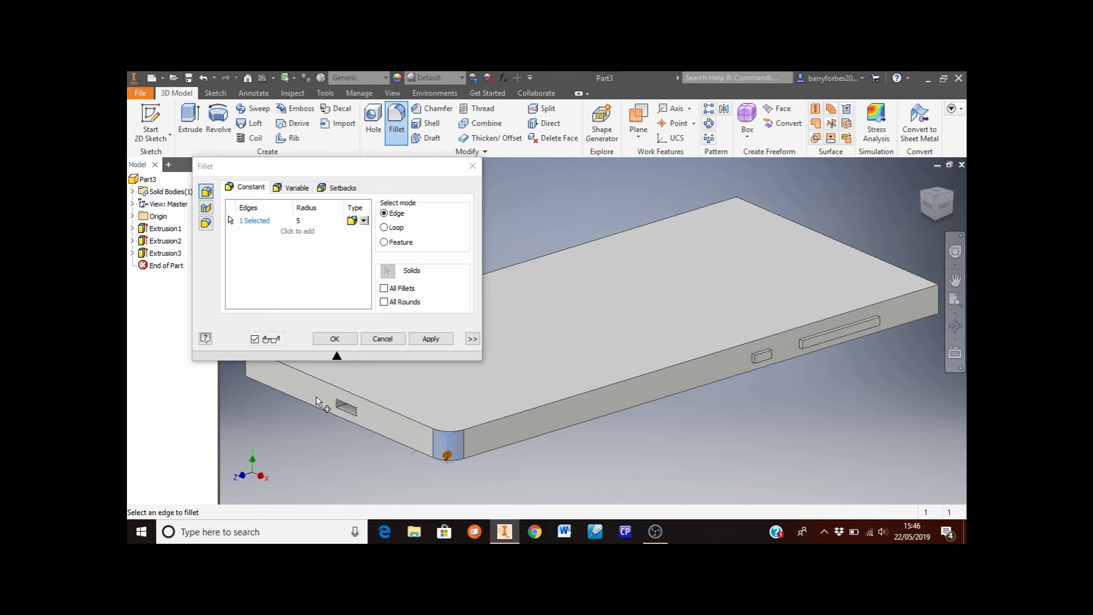
pyautogui.click(250, 373)
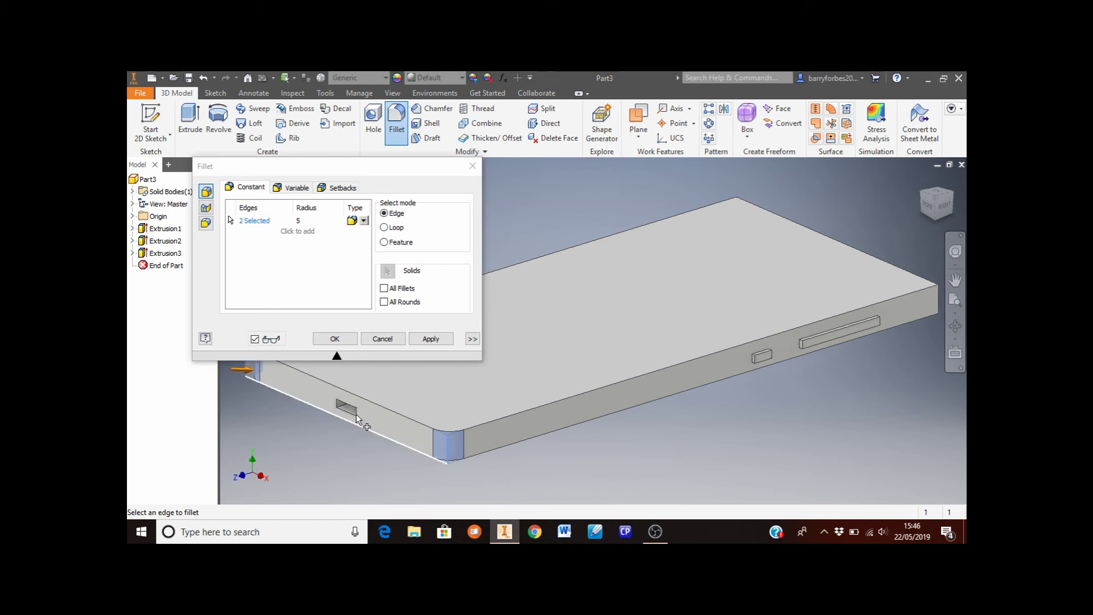
pyautogui.click(939, 299)
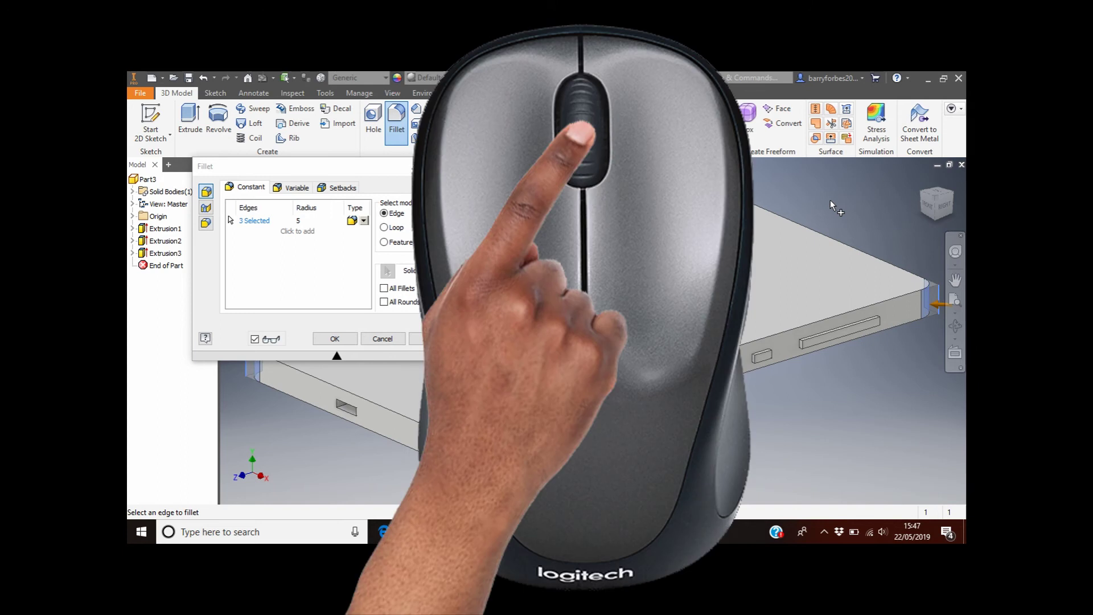
pyautogui.keyDown('shift'); pyautogui.moveTo(830, 200); pyautogui.dragTo(832, 281, button='middle'); pyautogui.keyUp('shift')
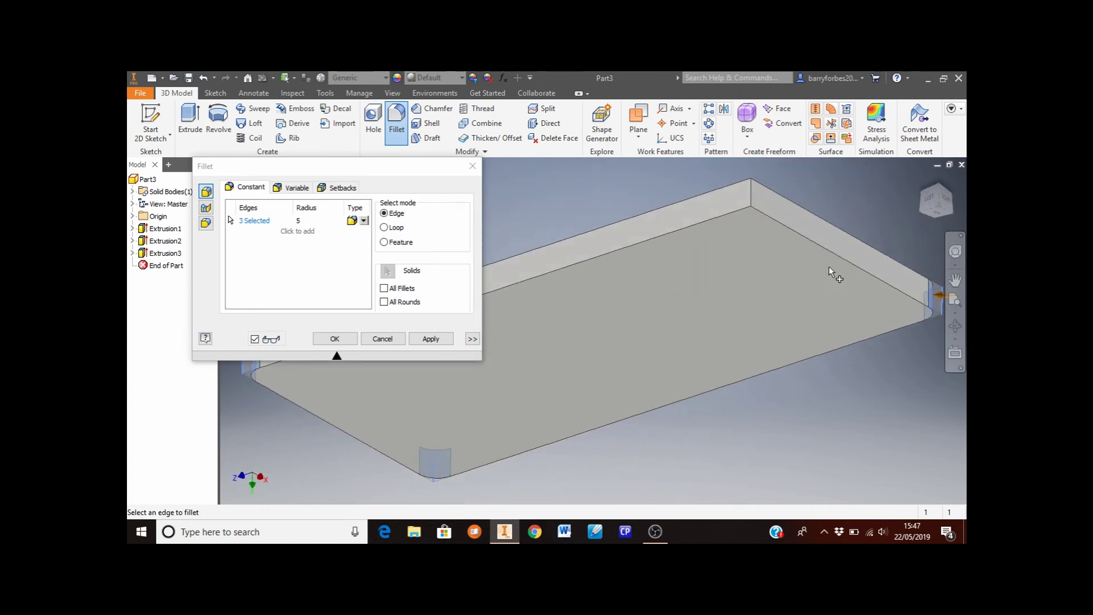
pyautogui.click(752, 193)
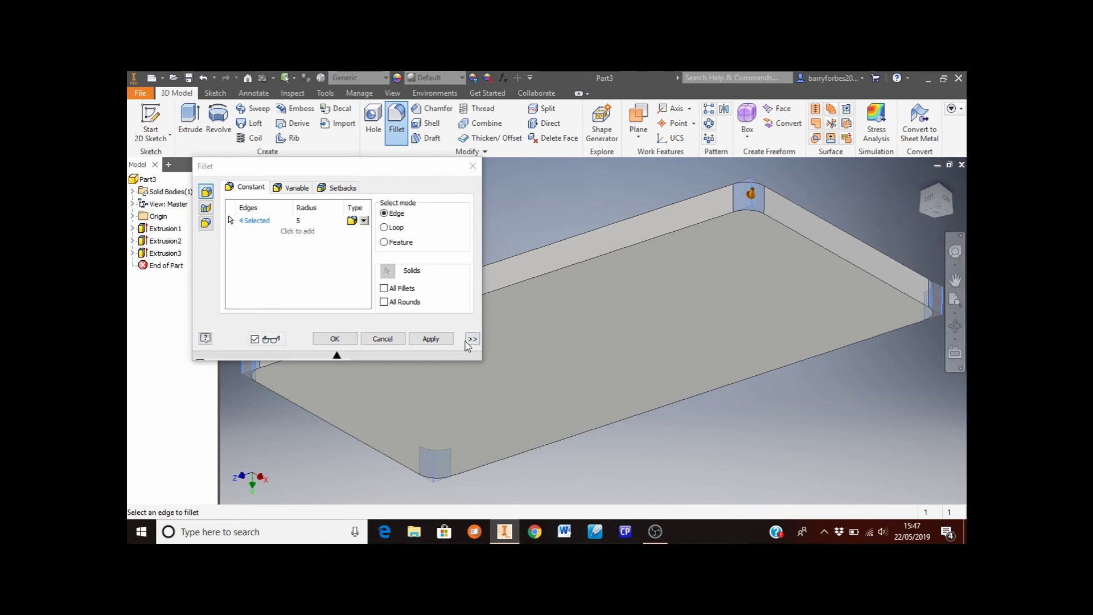
pyautogui.click(436, 341)
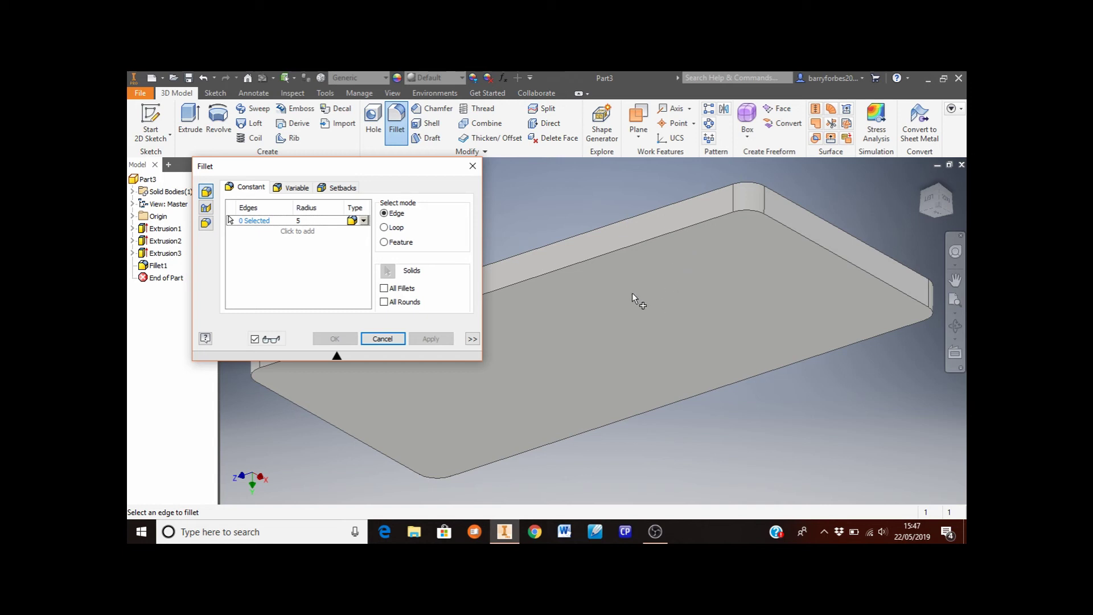
# Fillet the complete edge loops around the plate's bottom and top faces with a 1 mm radius, then end the Fillet command.
pyautogui.click(300, 221)
pyautogui.write('1')
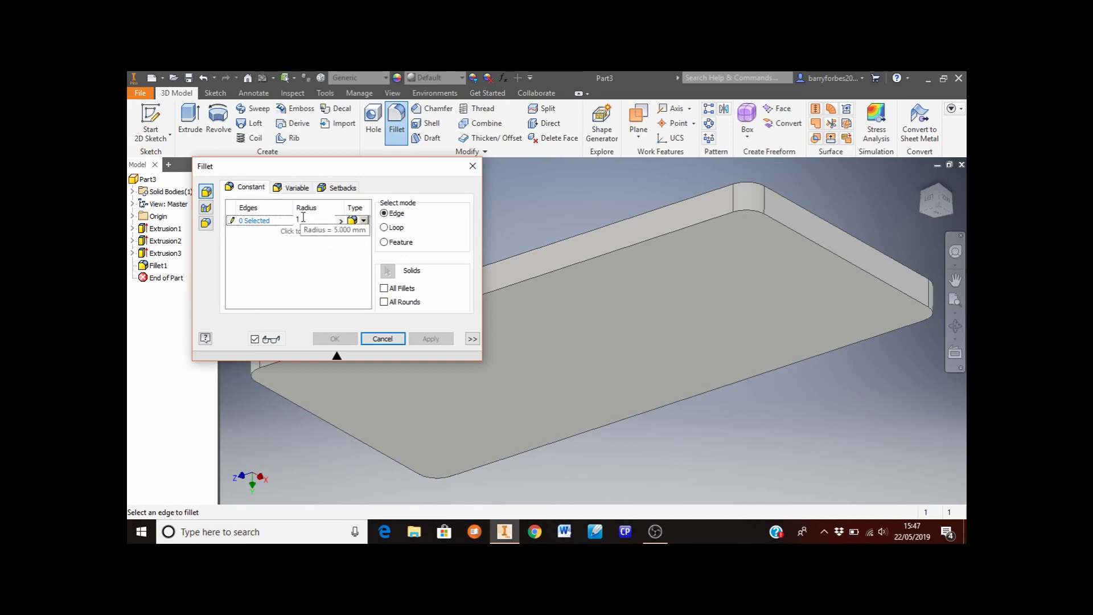
pyautogui.click(654, 240)
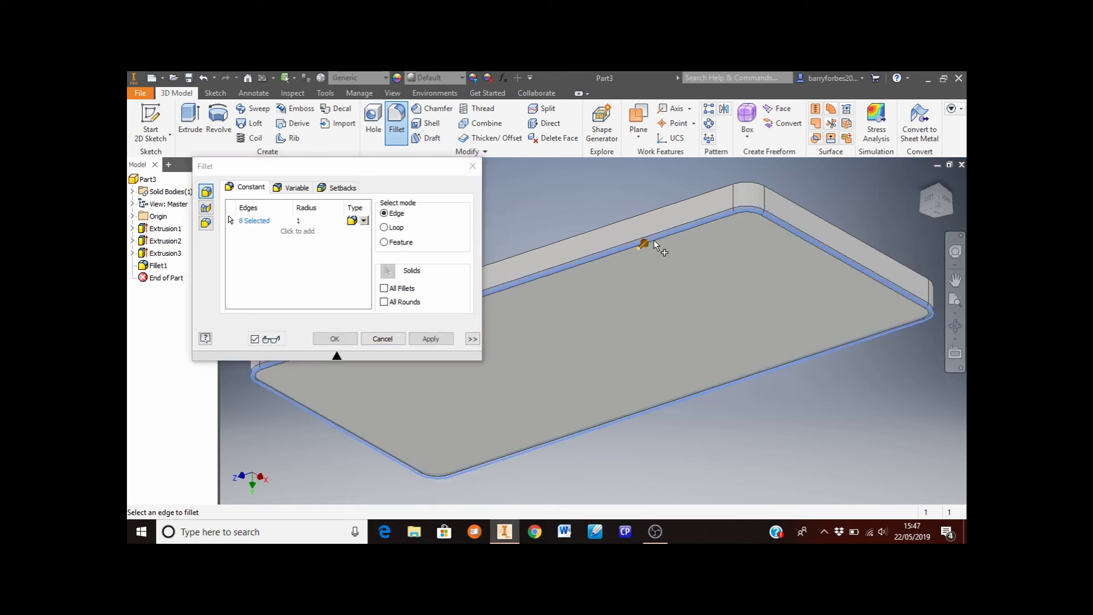
pyautogui.click(661, 207)
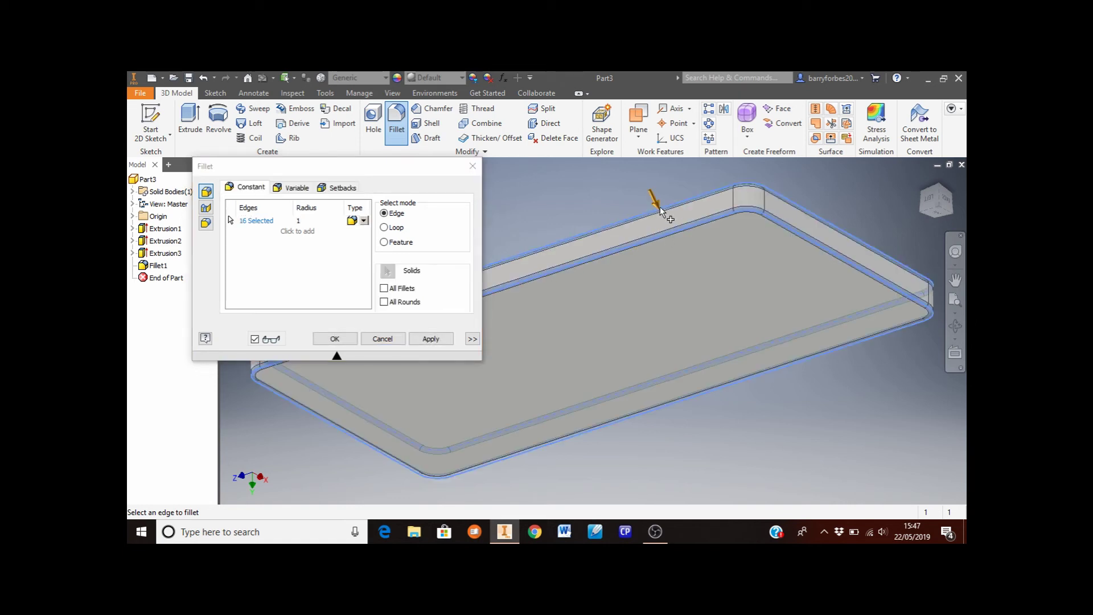
pyautogui.click(449, 341)
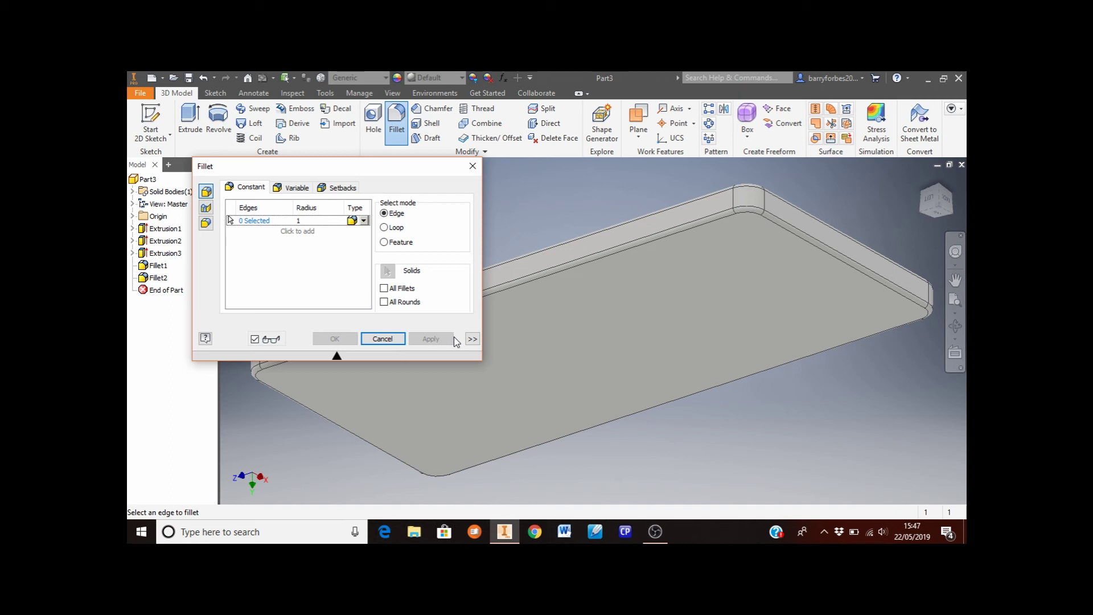
pyautogui.click(399, 342)
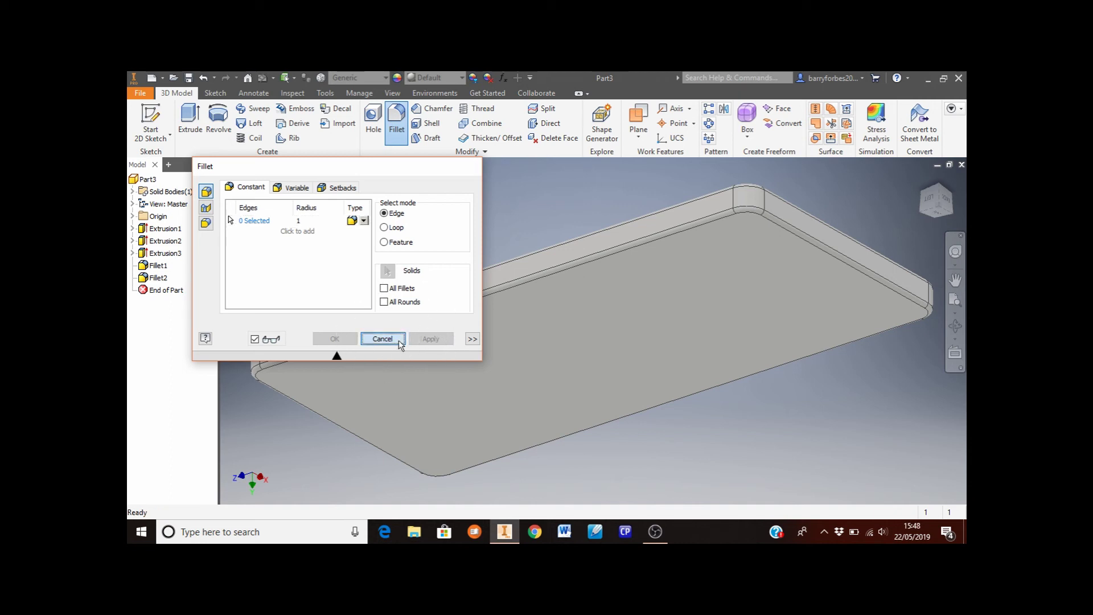
# Start a new 2D sketch on the plate's large top face.
pyautogui.moveTo(661, 380)
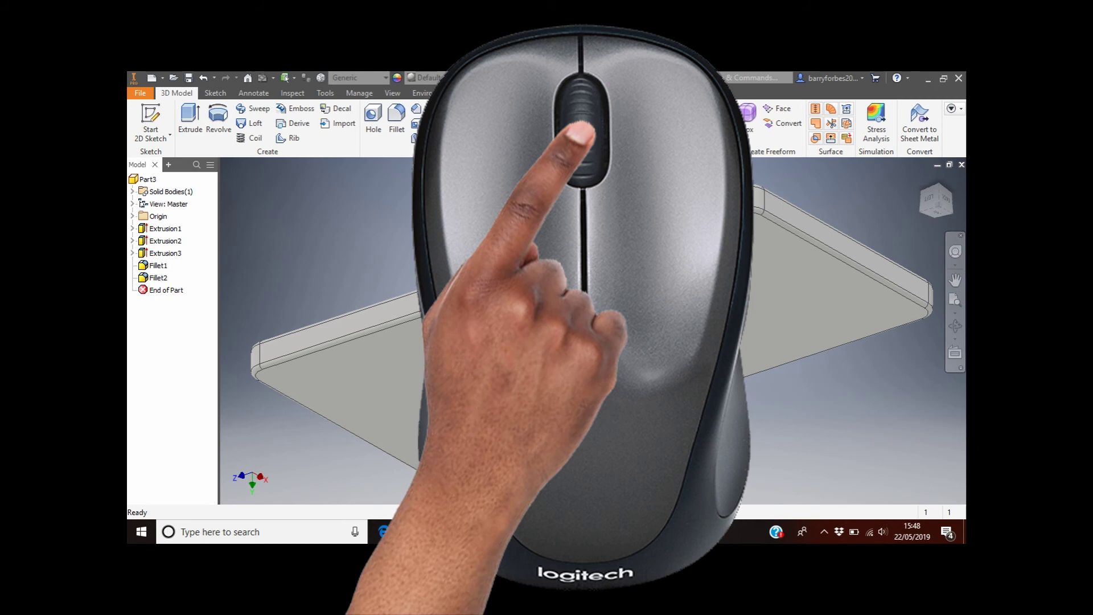
pyautogui.keyDown('shift'); pyautogui.moveTo(729, 455); pyautogui.dragTo(749, 370, button='middle'); pyautogui.keyUp('shift')
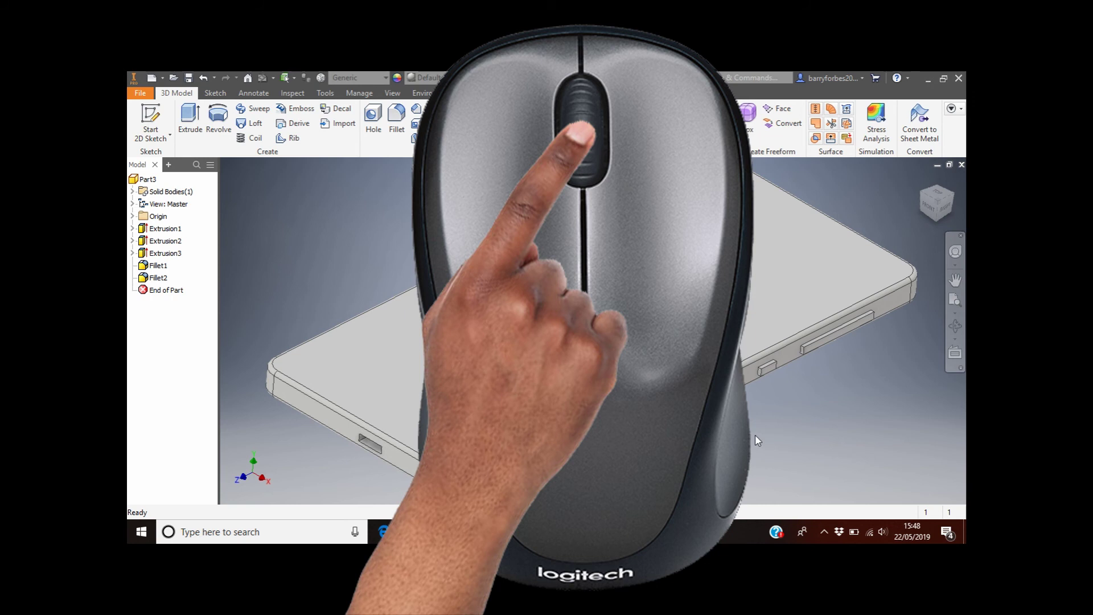
pyautogui.scroll(-3, 755, 435)
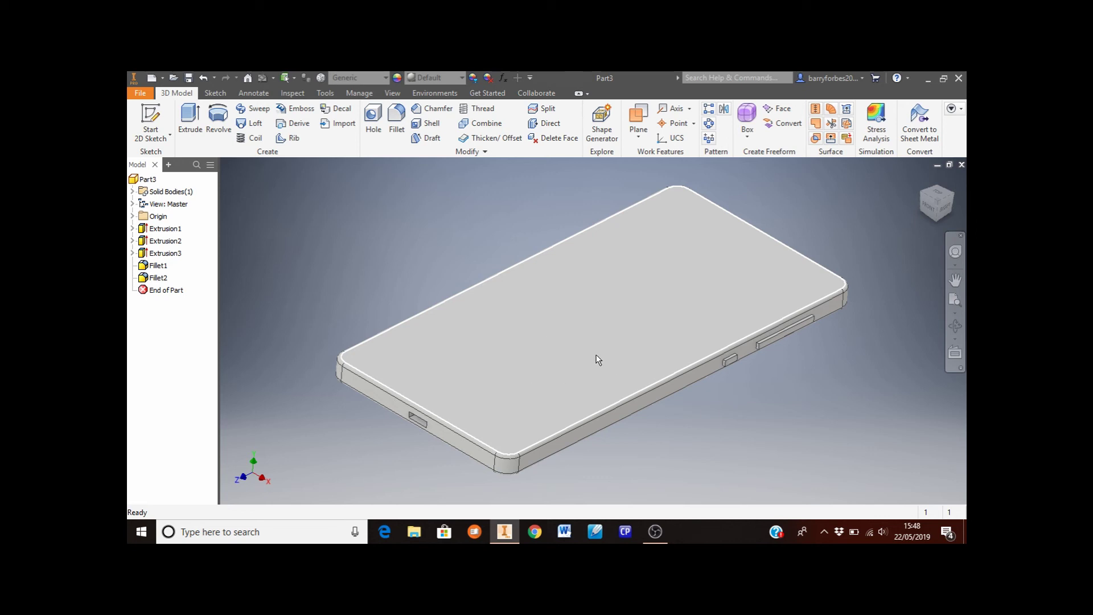
pyautogui.moveTo(617, 378)
pyautogui.click(157, 117)
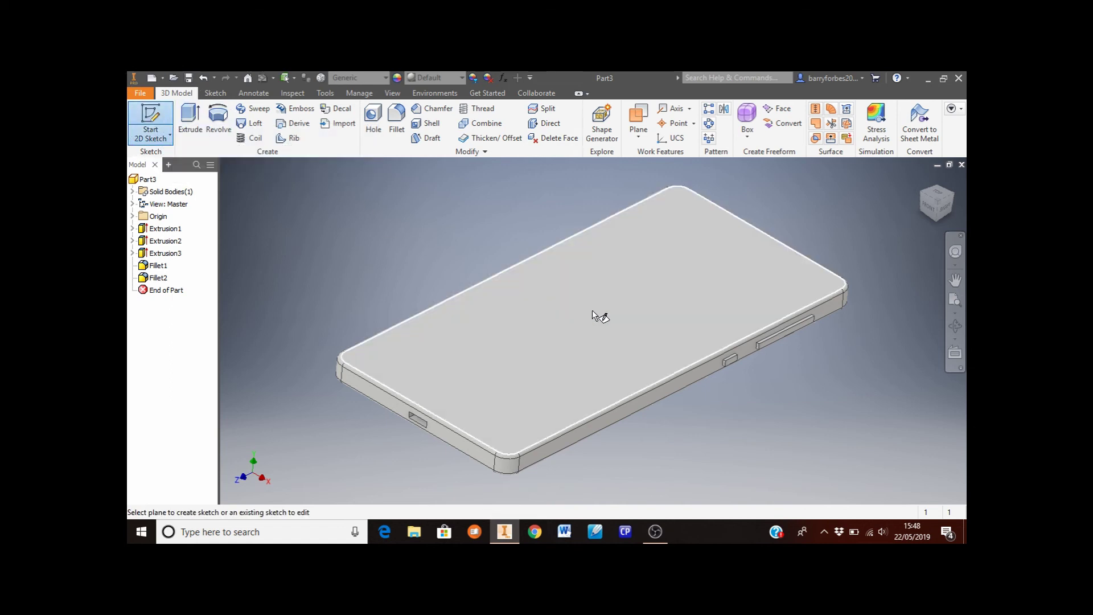
pyautogui.click(602, 295)
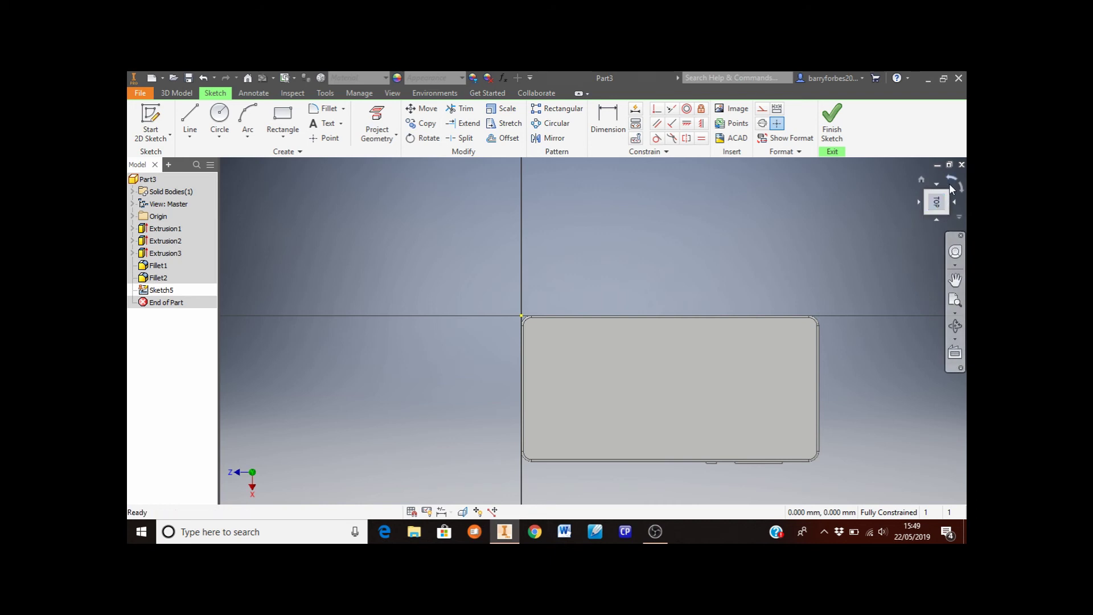
# Insert the image "cropped phone huawei p9 screen" into the sketch, placing its upper-left corner at the plate's corner on the side away from the buttons.
pyautogui.click(950, 178)
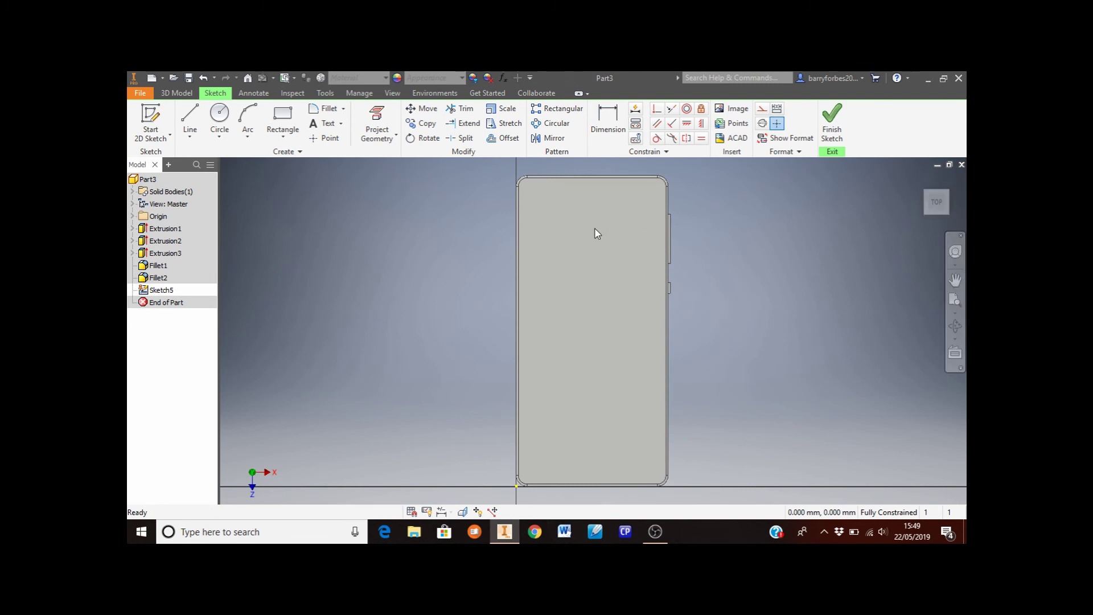
pyautogui.click(725, 110)
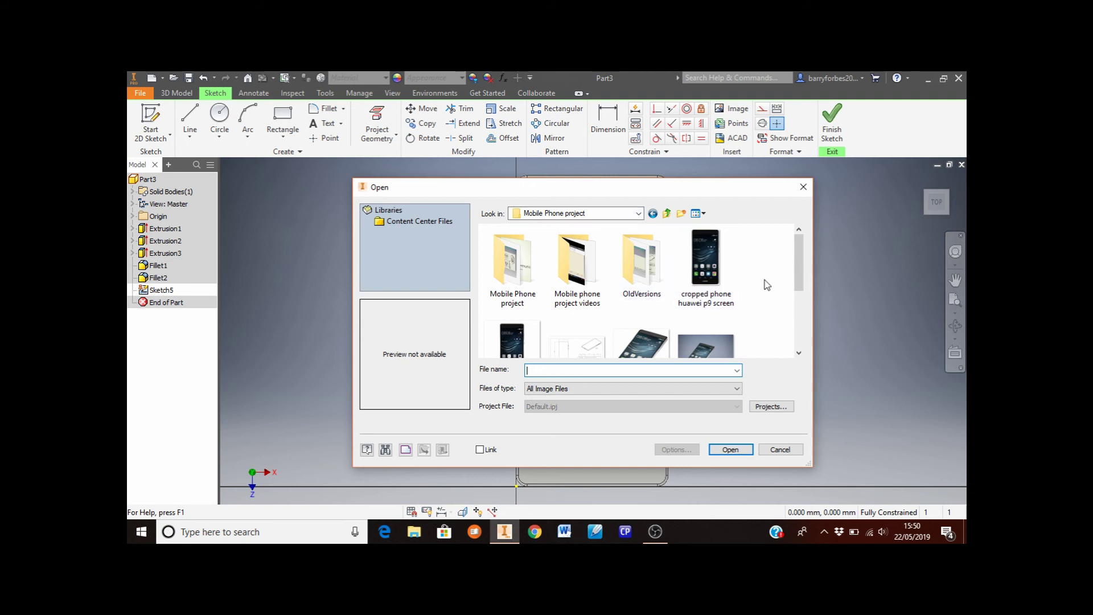
pyautogui.click(705, 273)
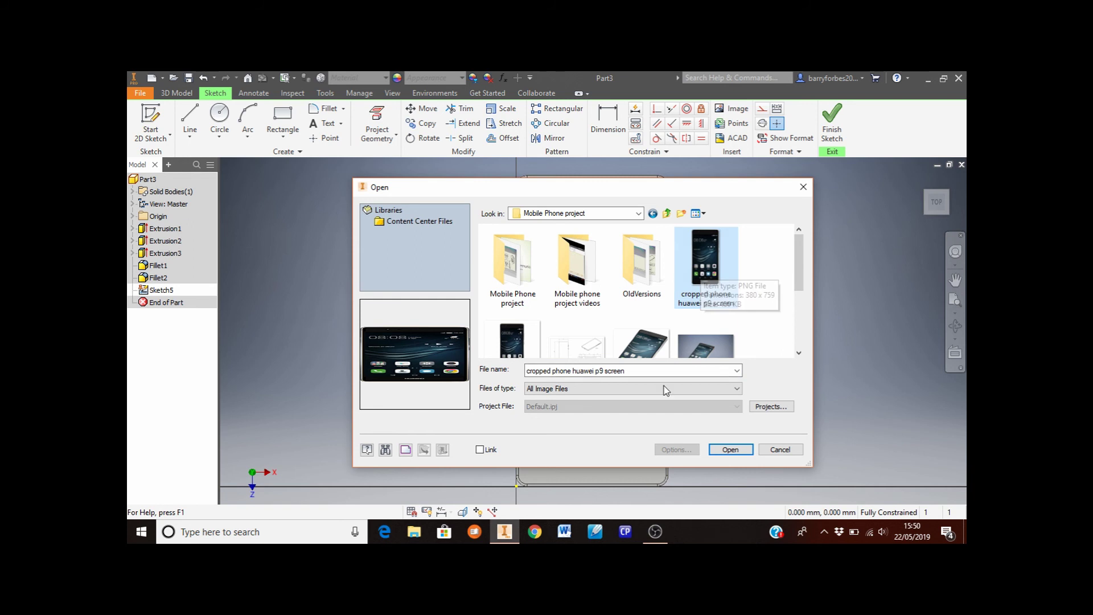
pyautogui.click(727, 450)
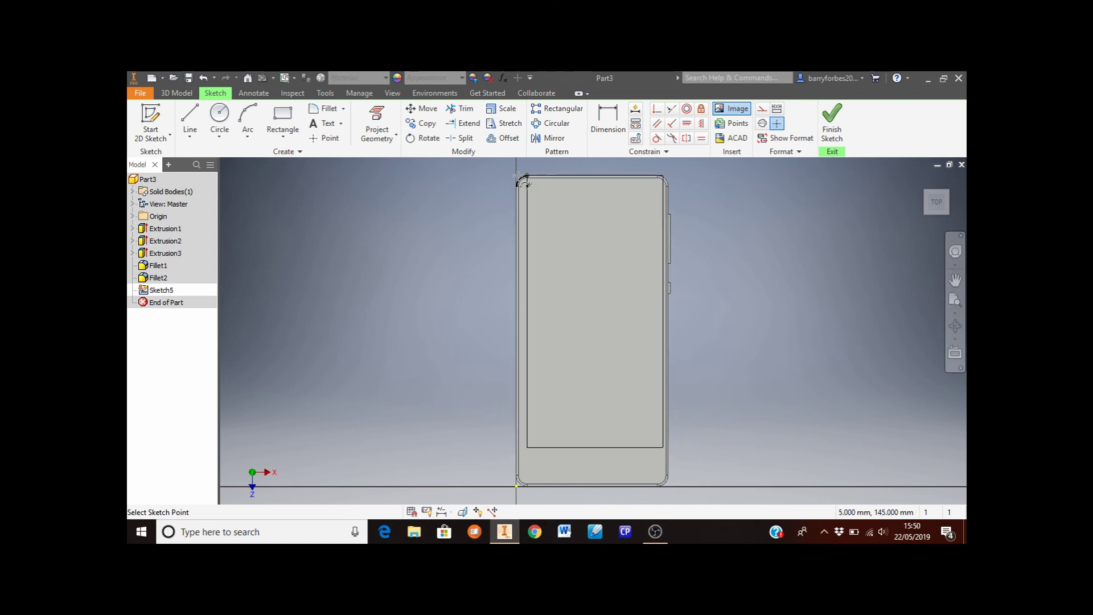
pyautogui.scroll(4, 520, 180)
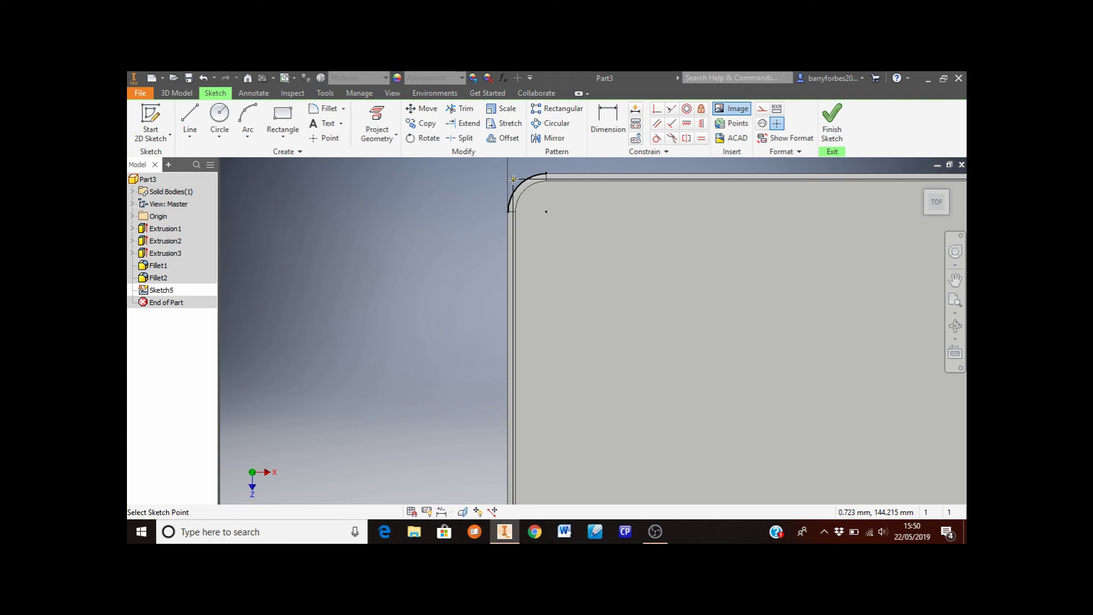
pyautogui.click(514, 178)
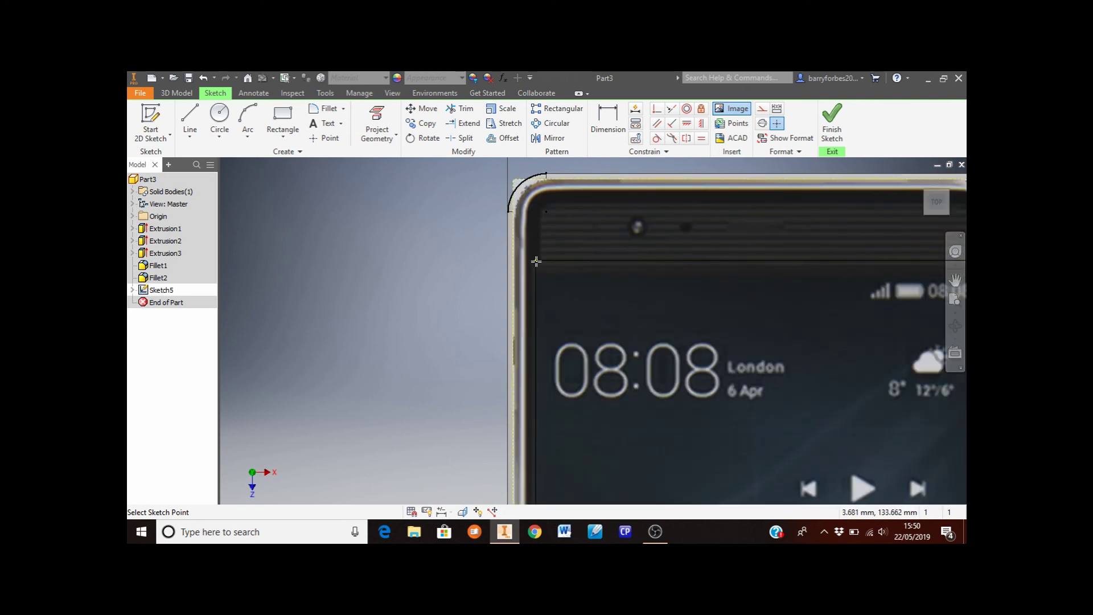
pyautogui.scroll(-5, 507, 245)
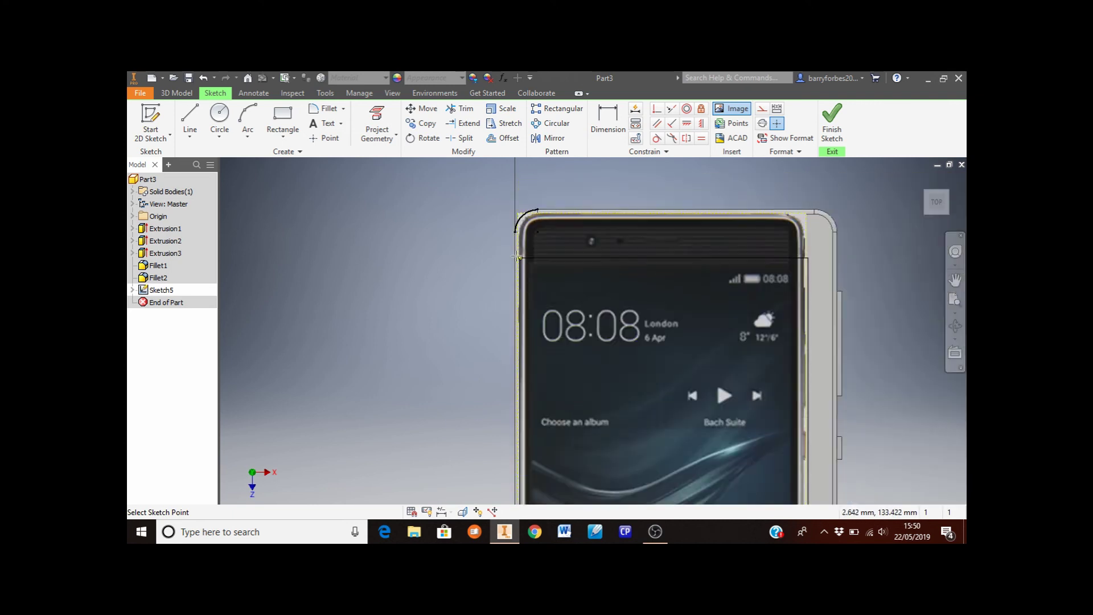
pyautogui.scroll(-3, 505, 242)
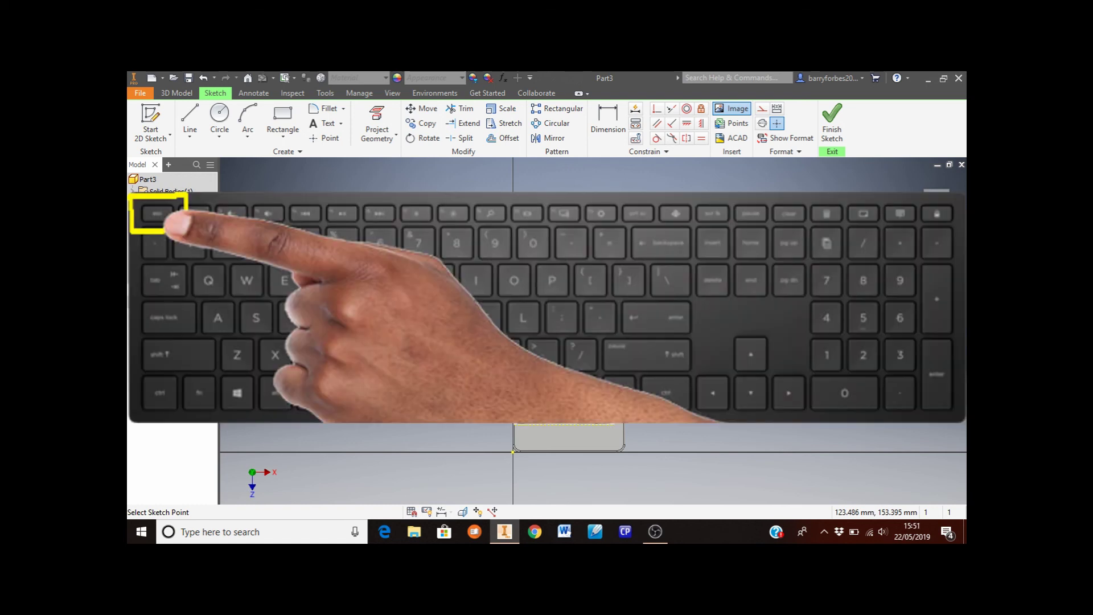
# End image placement, enlarge the screen image to the phone's width, align it over the whole front face, and finish the sketch.
pyautogui.press('Escape')
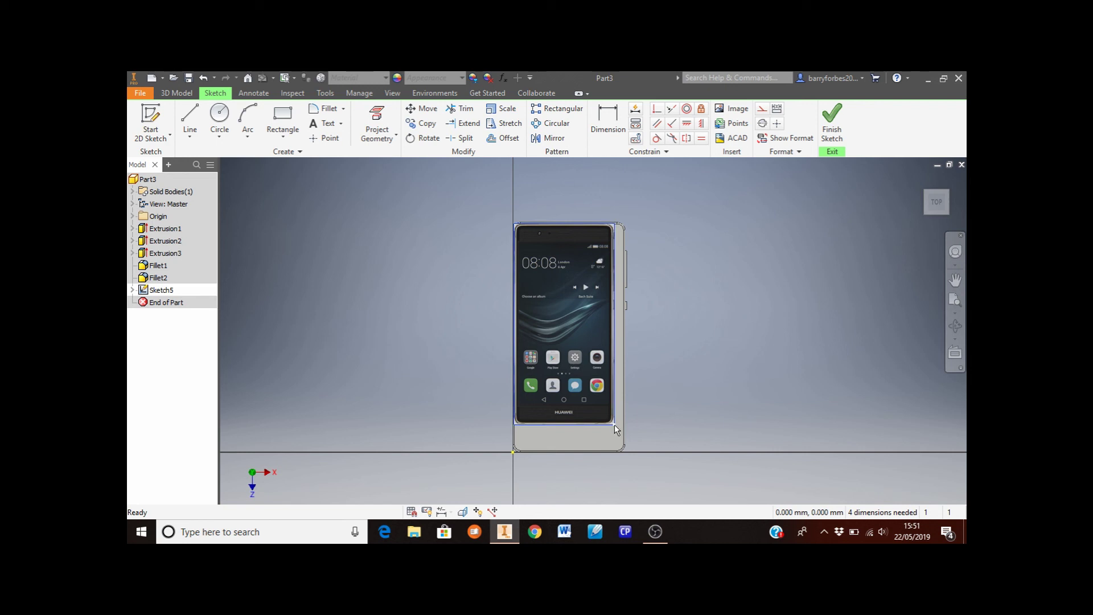
pyautogui.scroll(5, 613, 425)
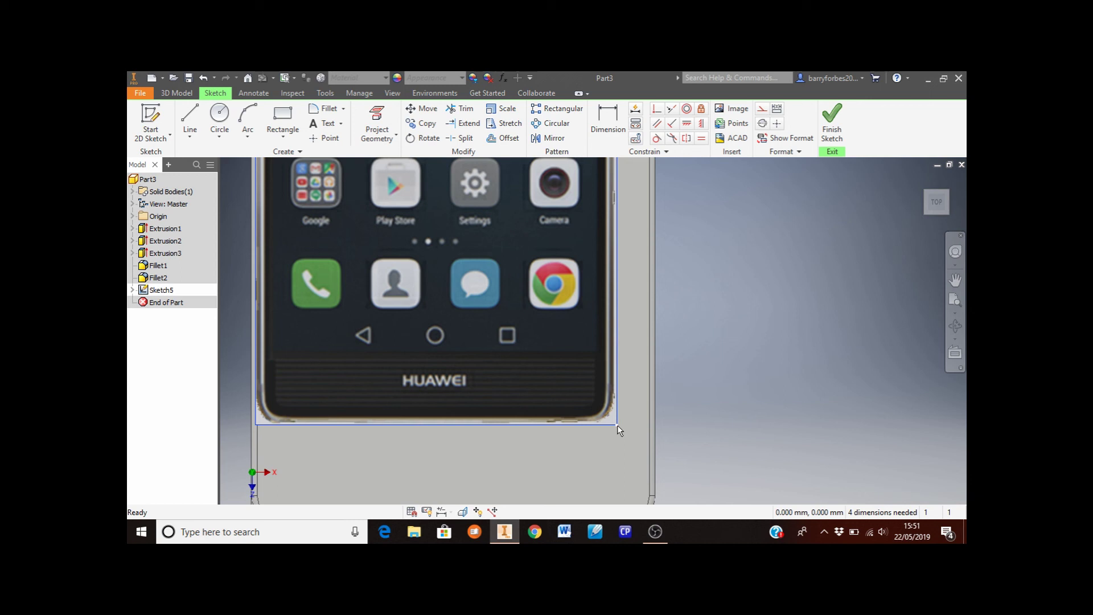
pyautogui.scroll(-5, 617, 424)
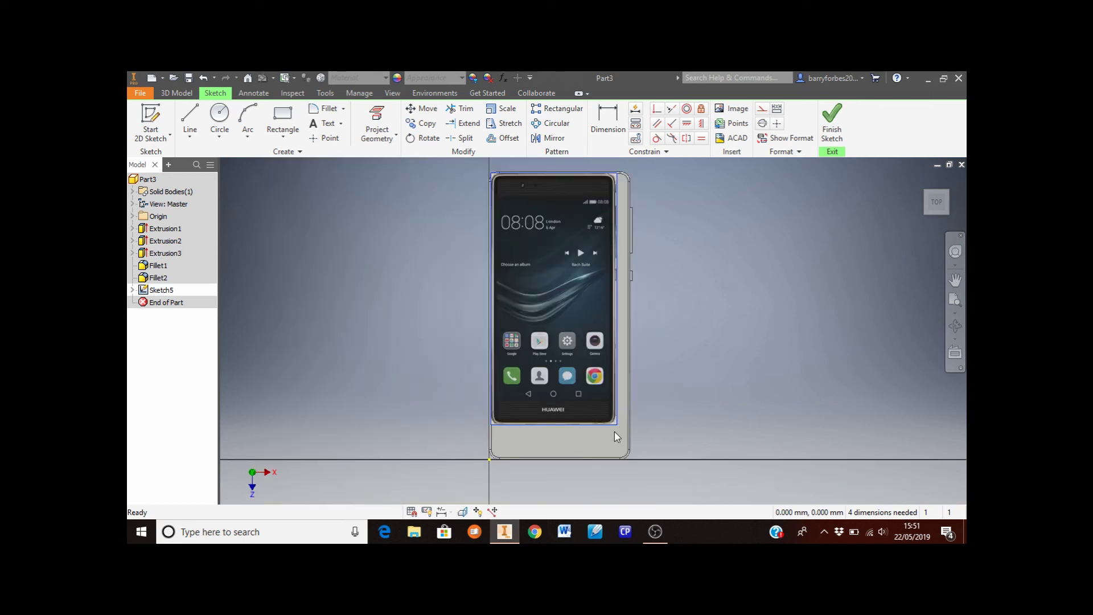
pyautogui.moveTo(616, 424); pyautogui.dragTo(632, 425)
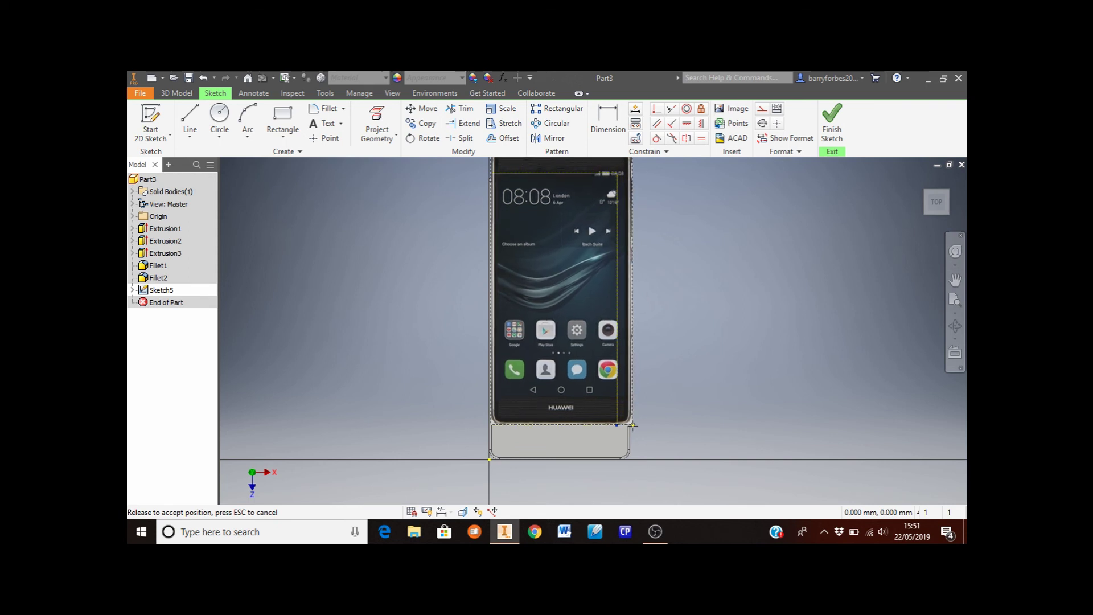
pyautogui.moveTo(564, 275); pyautogui.dragTo(563, 308)
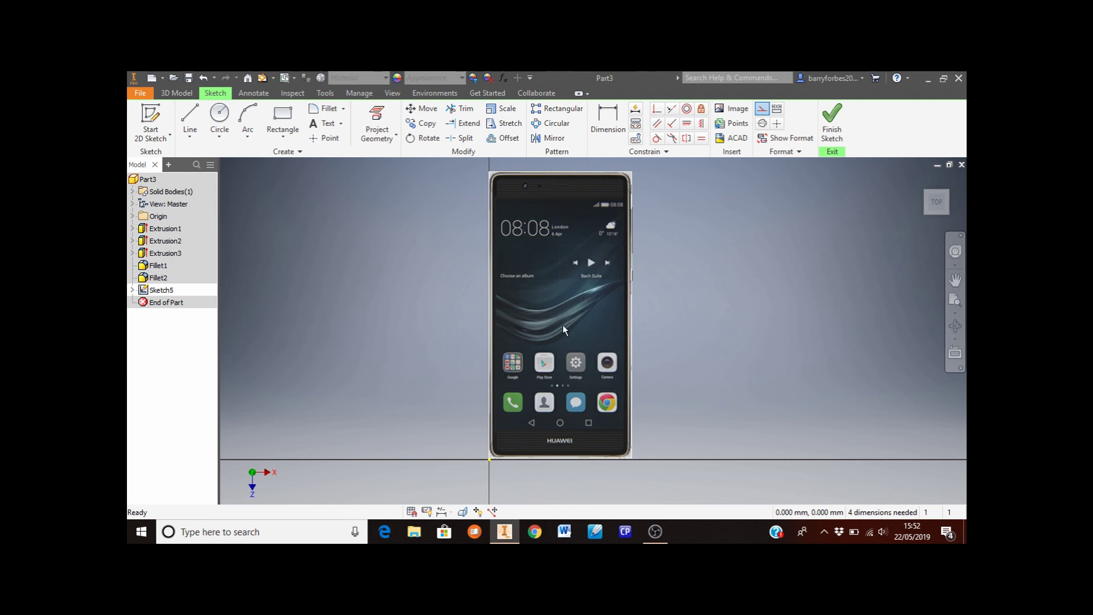
pyautogui.click(569, 261)
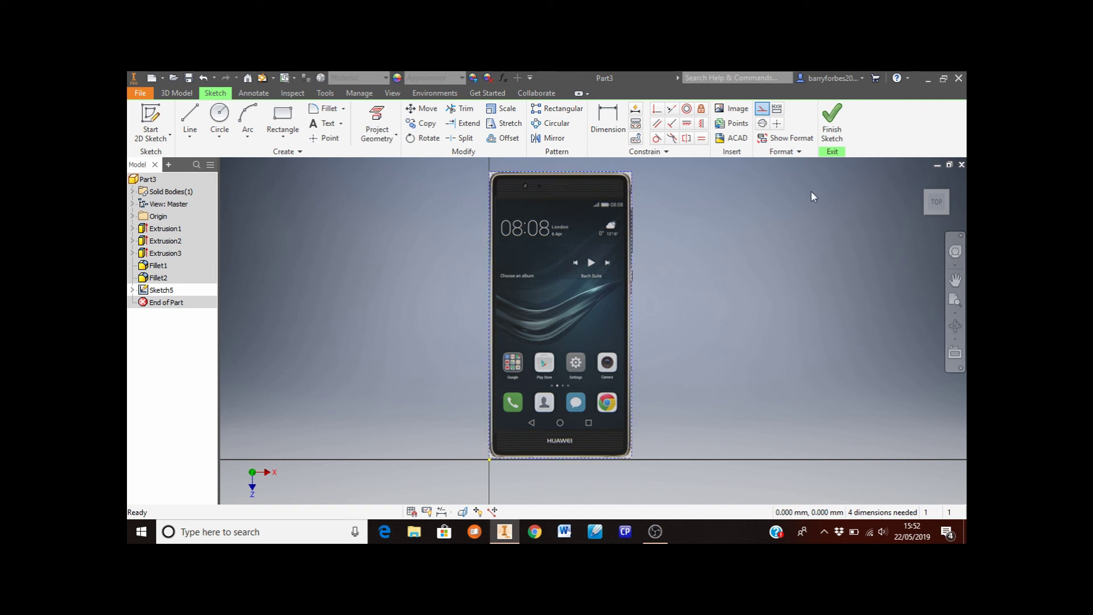
pyautogui.click(833, 126)
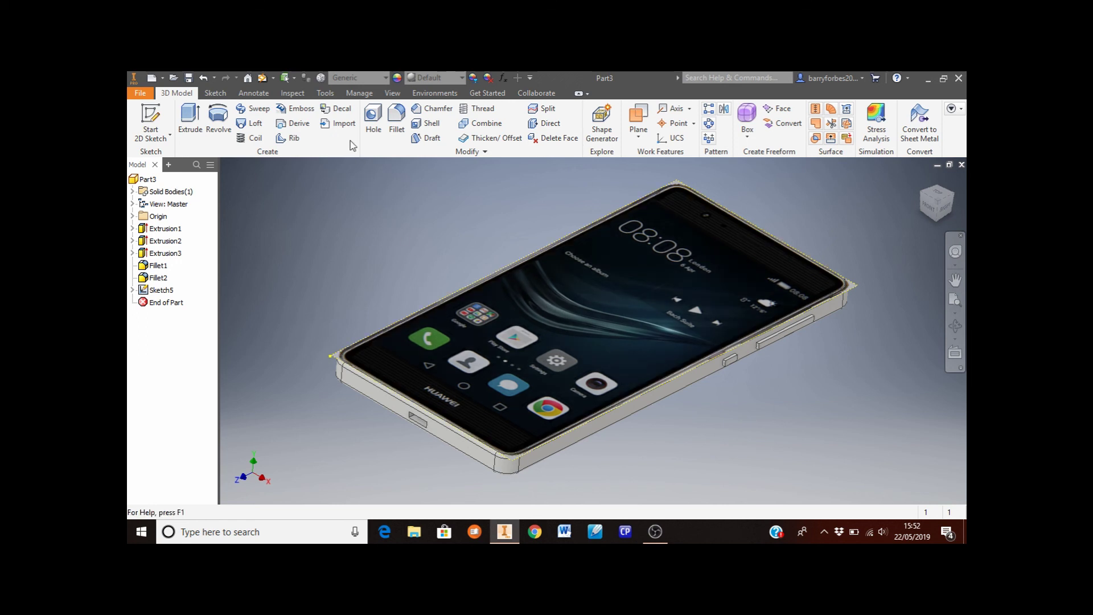
# Apply the sketched screen image as a decal on the phone's large front face, with Chain Faces enabled.
pyautogui.click(341, 112)
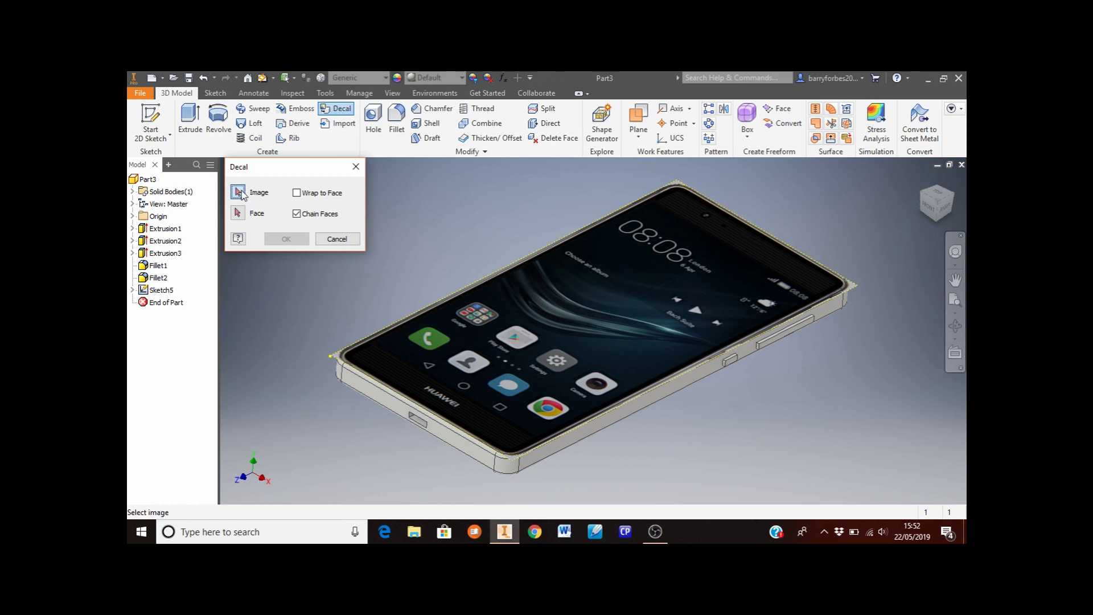
pyautogui.click(648, 282)
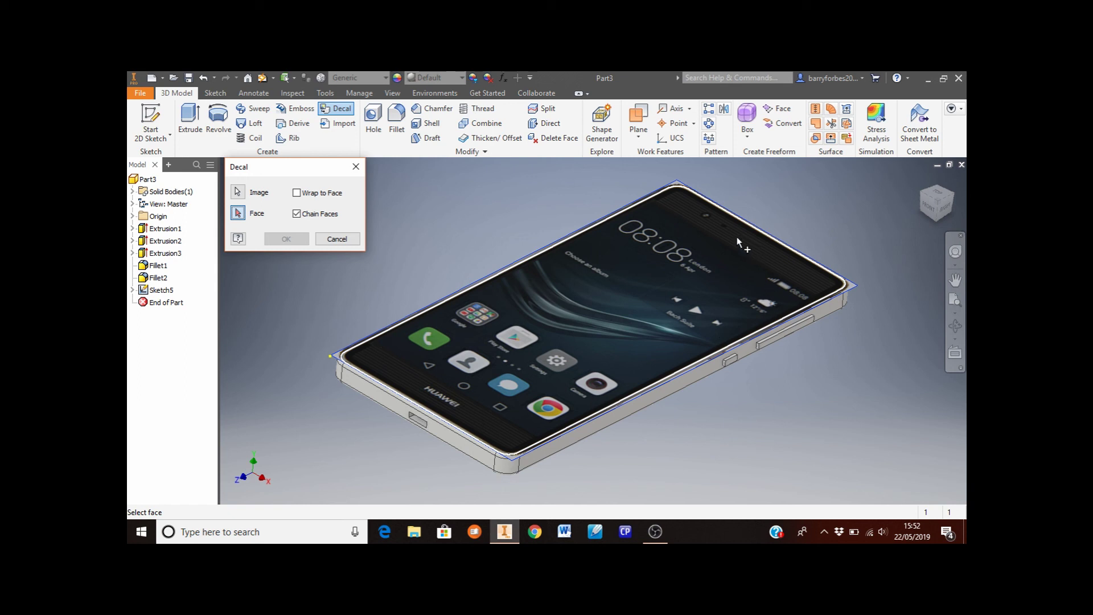
pyautogui.click(584, 308)
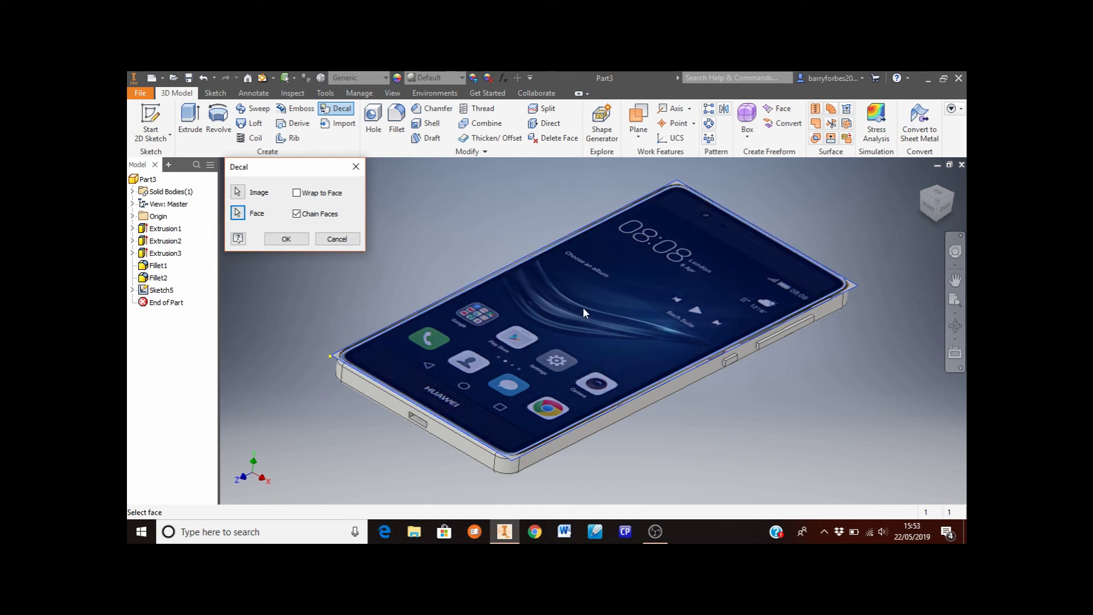
pyautogui.click(286, 239)
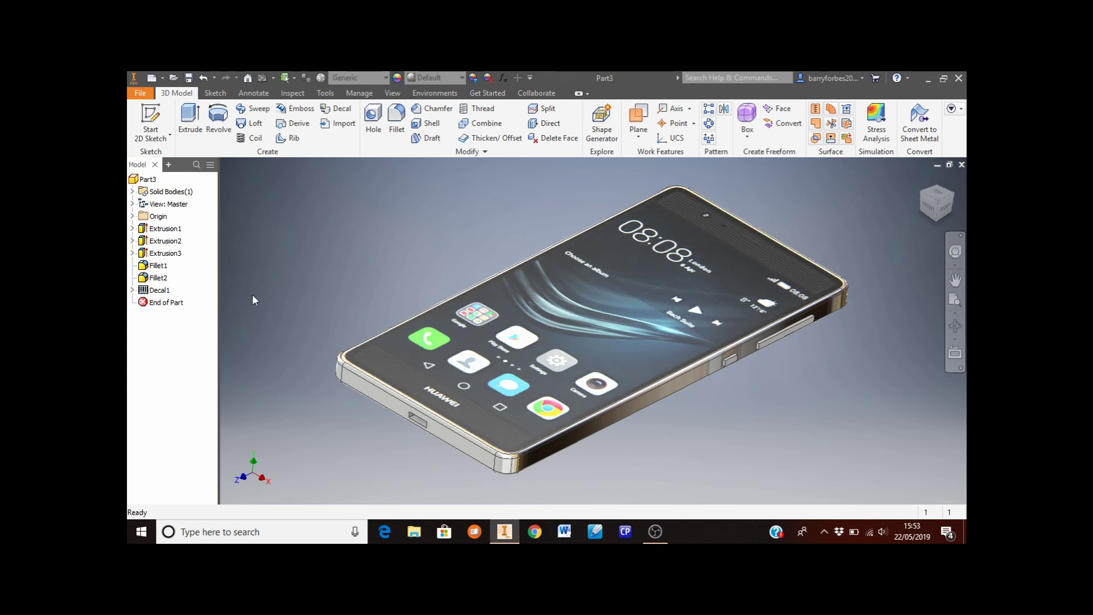
# Edit the decal's sketch, shrinking the image slightly at its lower corner on the button side to fit the phone's edge, and finish the sketch.
pyautogui.click(132, 290)
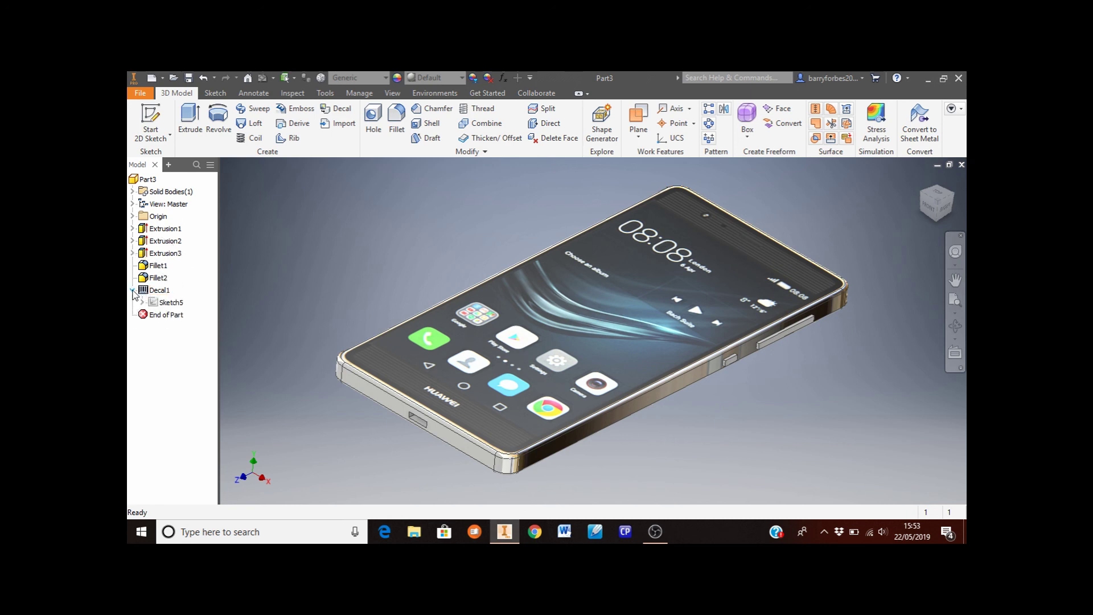
pyautogui.rightClick(173, 304)
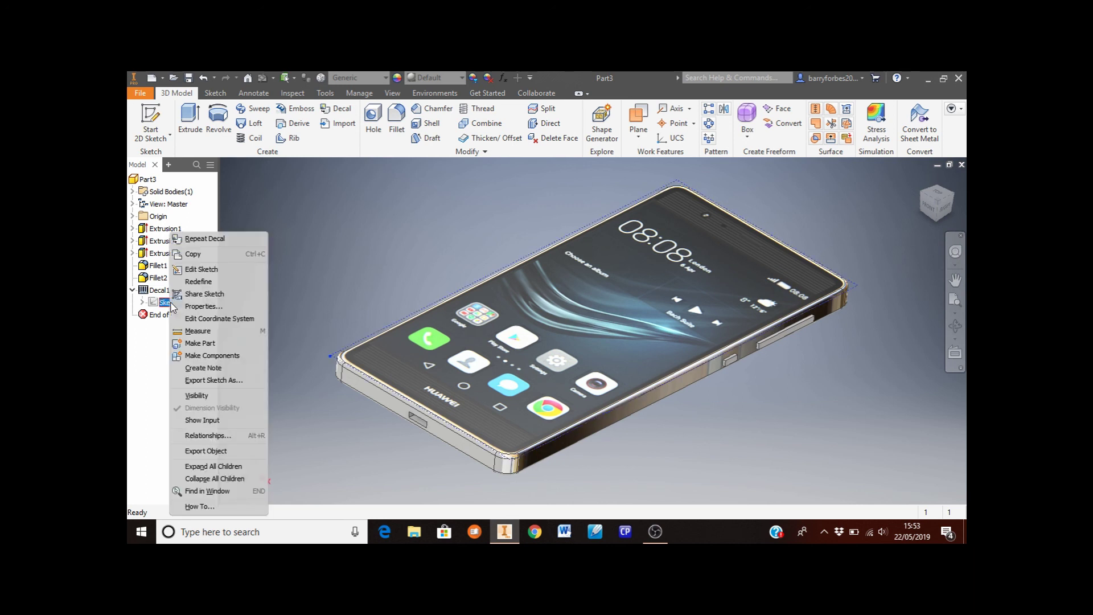
pyautogui.click(224, 271)
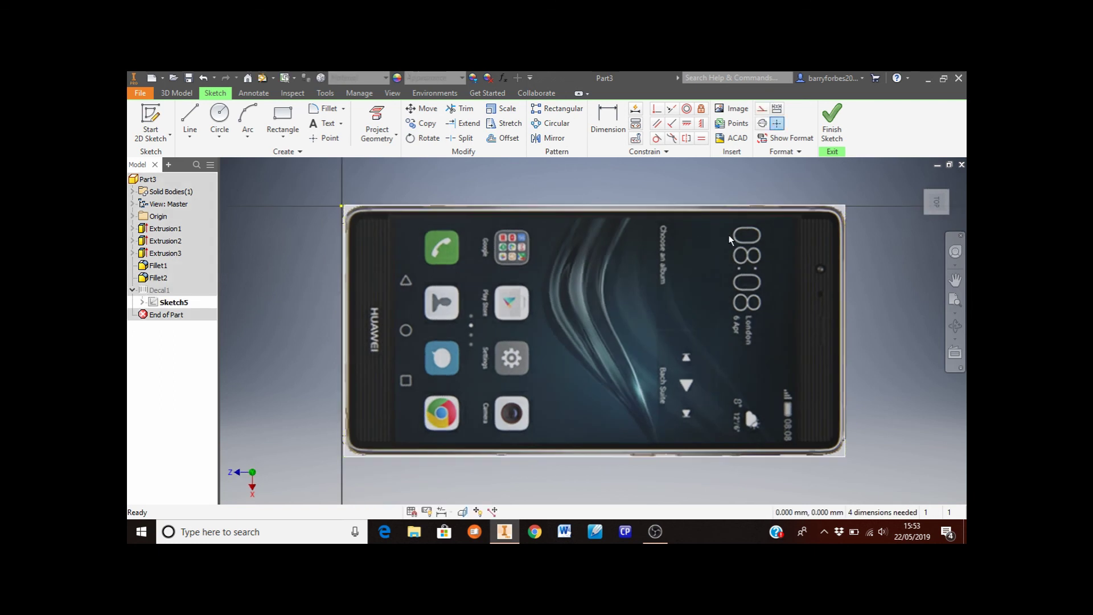
pyautogui.click(949, 177)
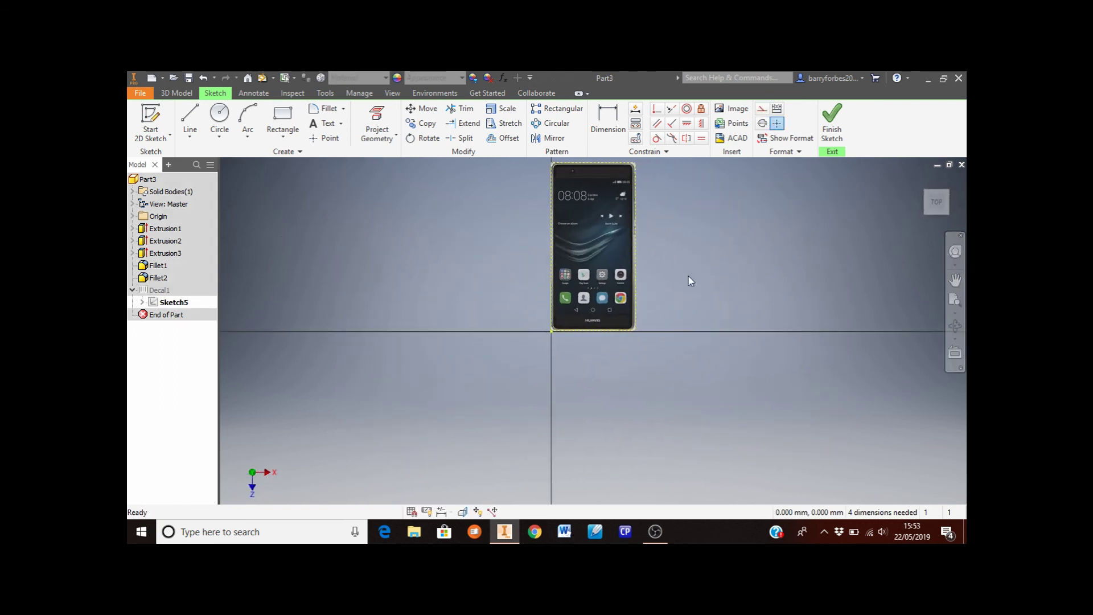
pyautogui.scroll(6, 629, 303)
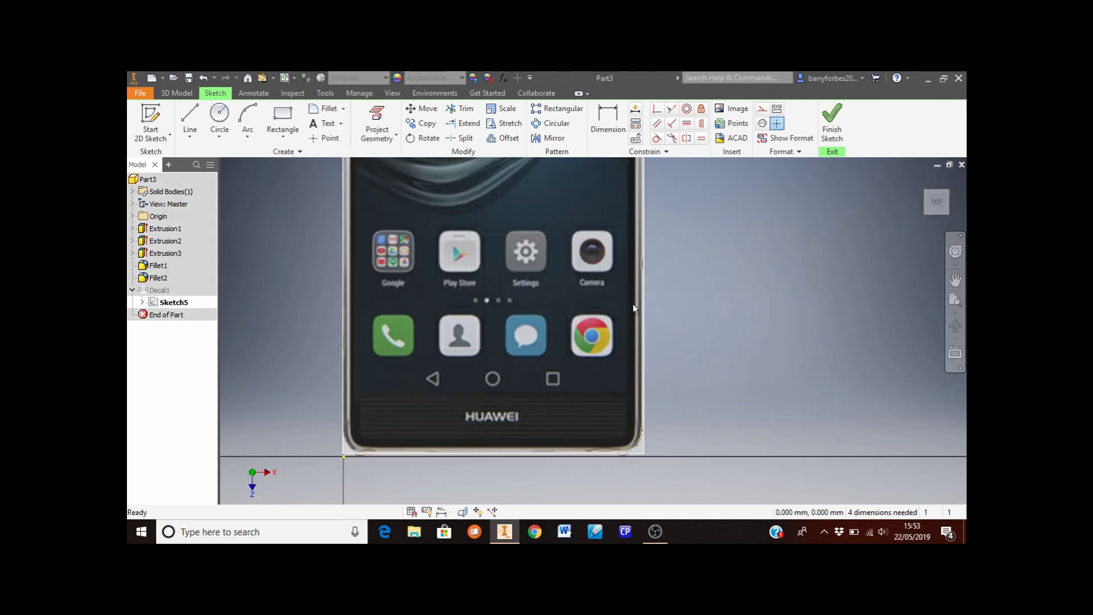
pyautogui.moveTo(643, 454); pyautogui.dragTo(641, 454)
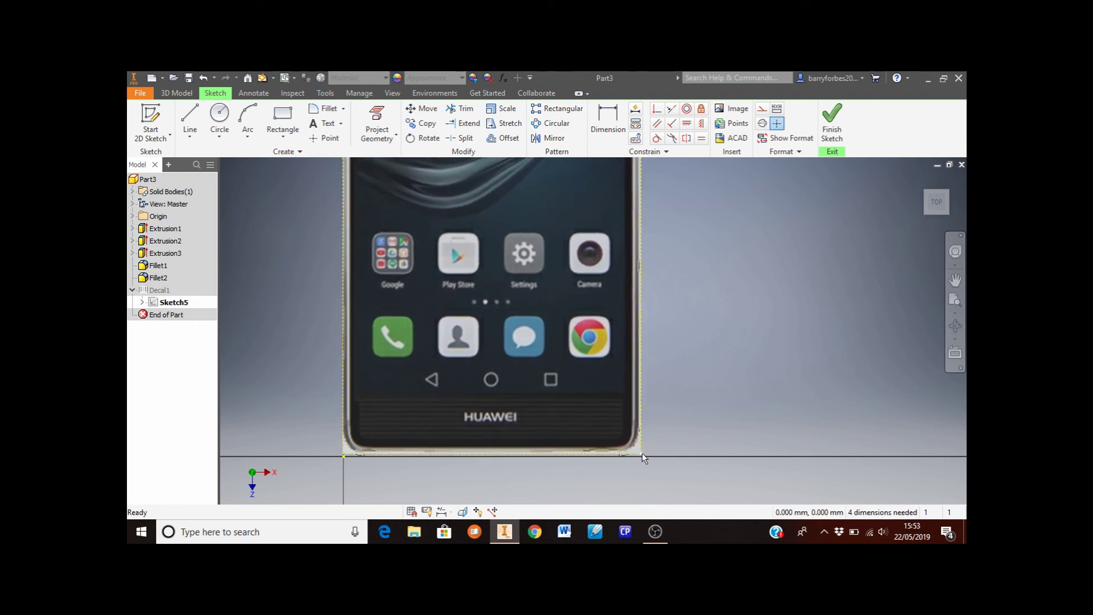
pyautogui.click(832, 137)
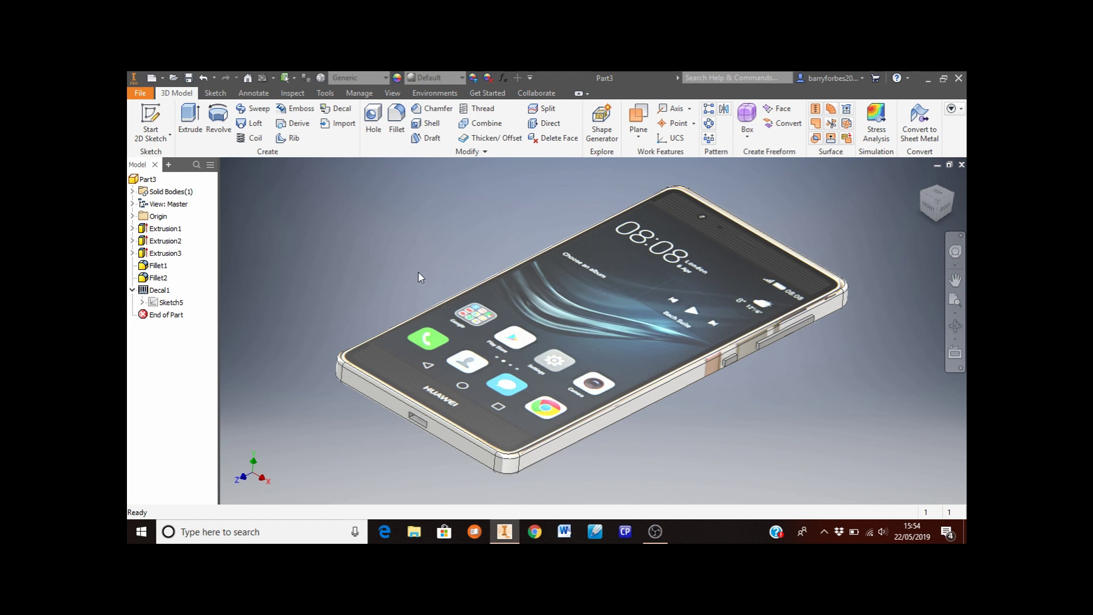
# Start saving the phone part under a new name as an Inventor part file in the Solutions folder.
pyautogui.click(142, 93)
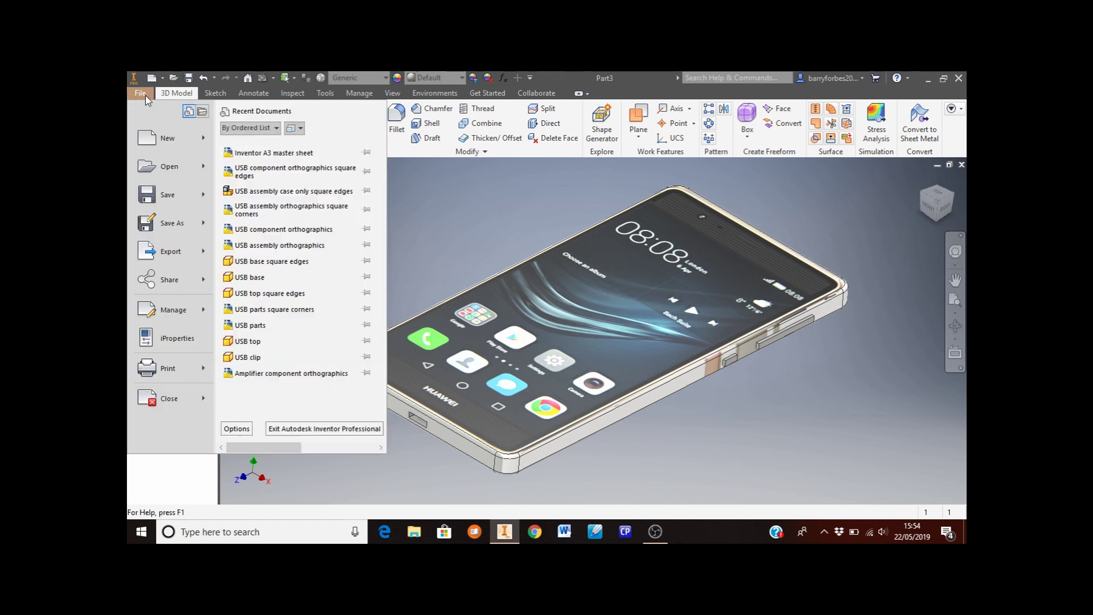
pyautogui.click(174, 227)
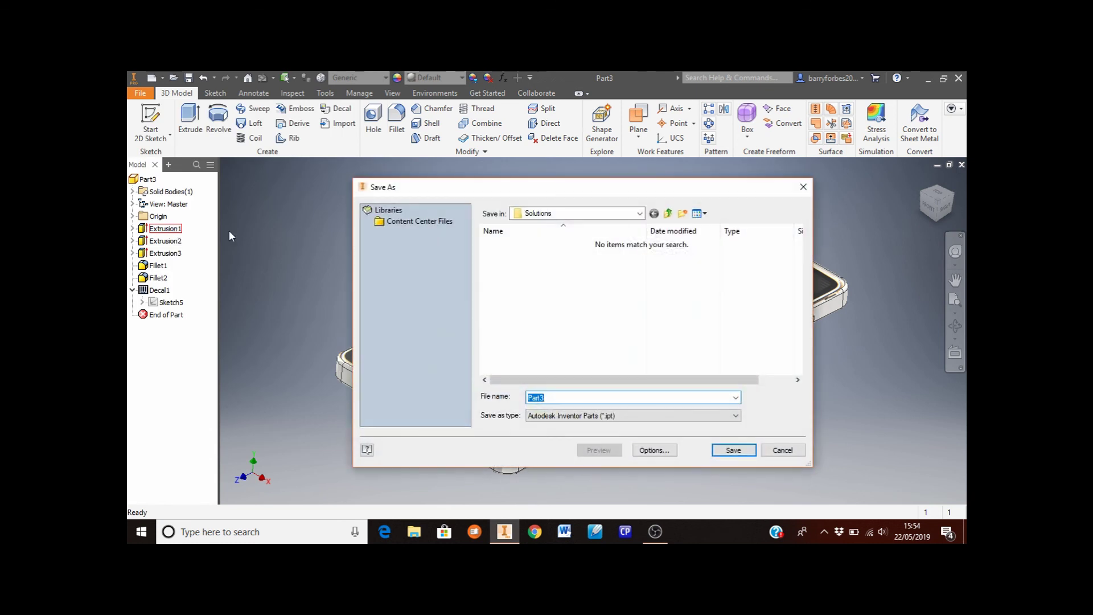